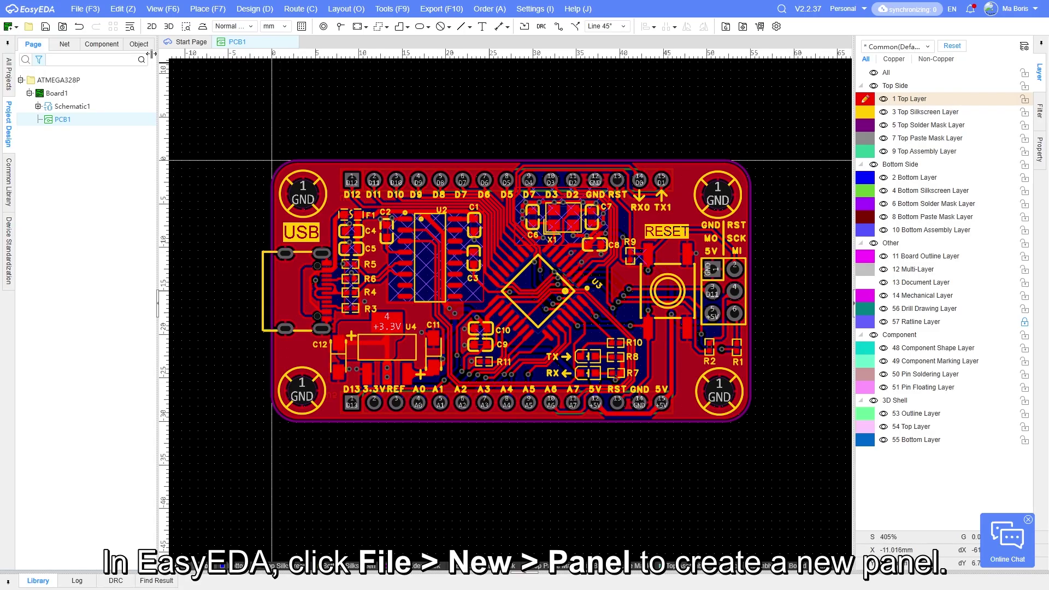
Step: Create a new panel document, Panel_1, keeping its 393mm x 579mm working area
click(85, 9)
mouse_move(105, 23)
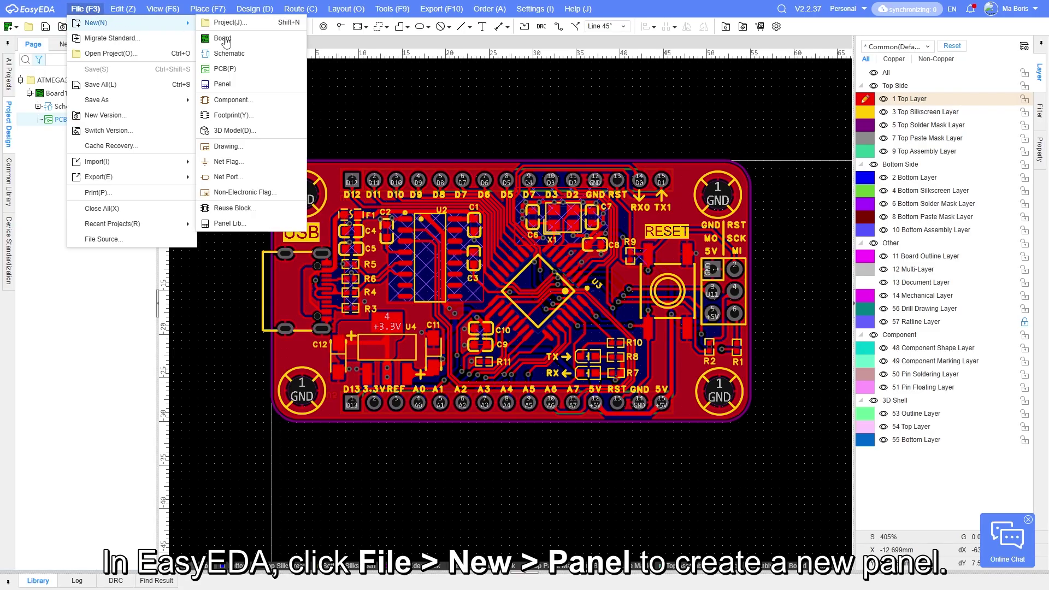
click(242, 86)
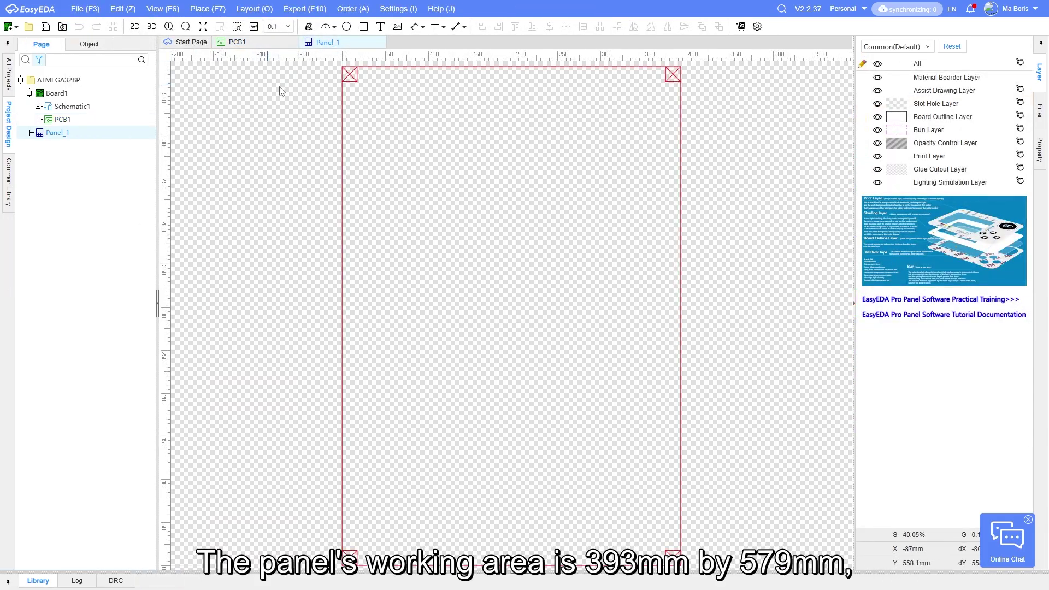
click(1038, 153)
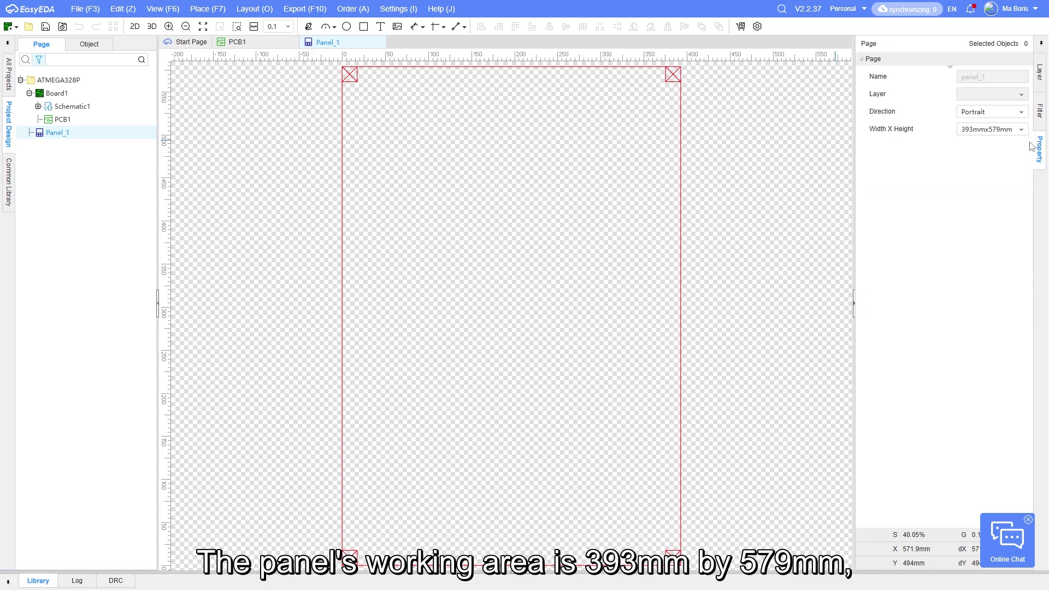
click(1021, 131)
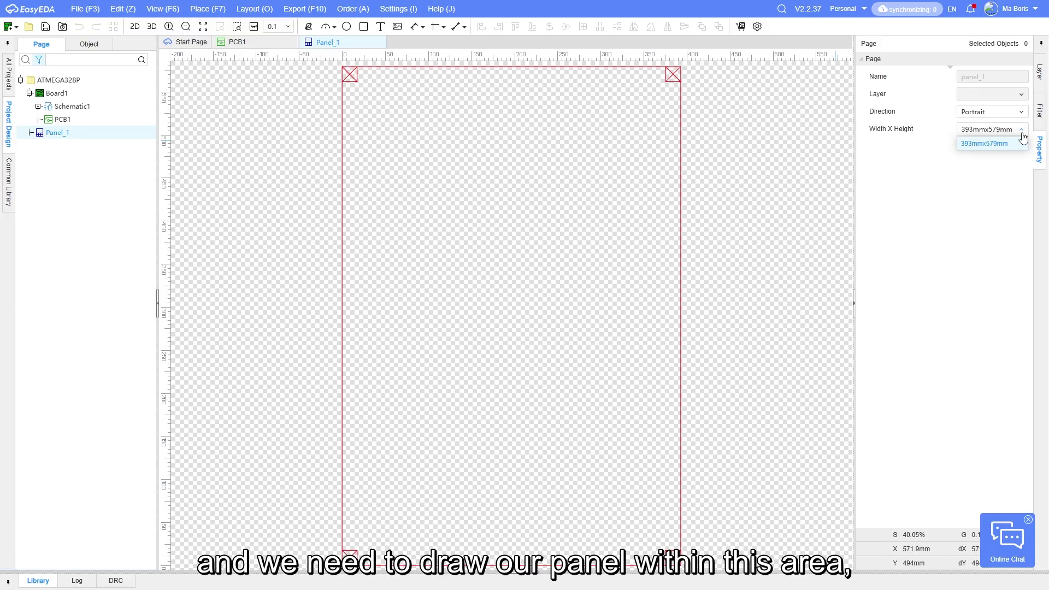
click(1021, 131)
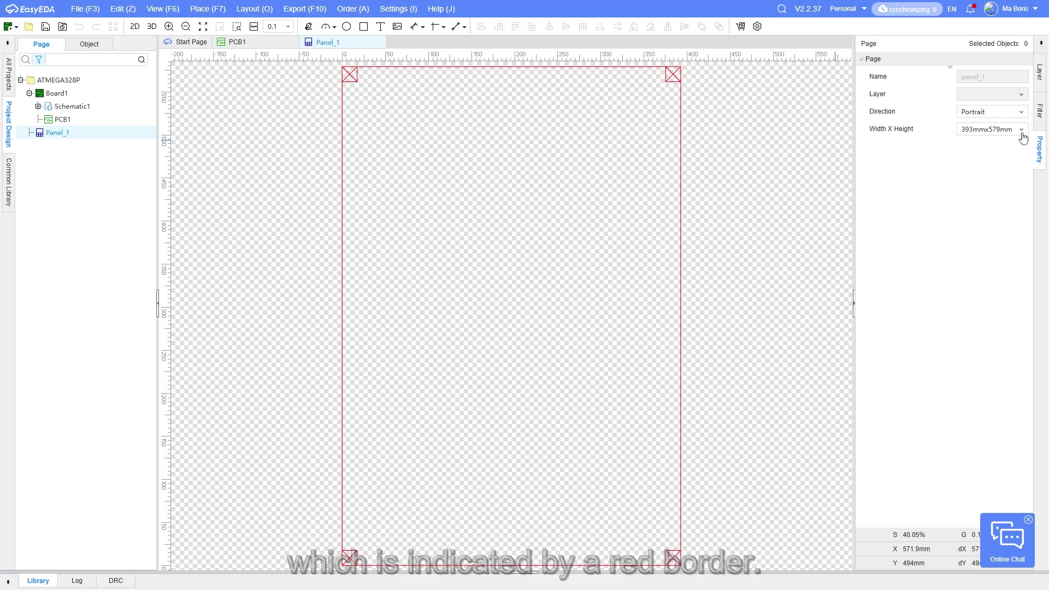
Step: Return to the layer list and open the Panel Design 'Right Side - Layer' tutorial page
click(1042, 78)
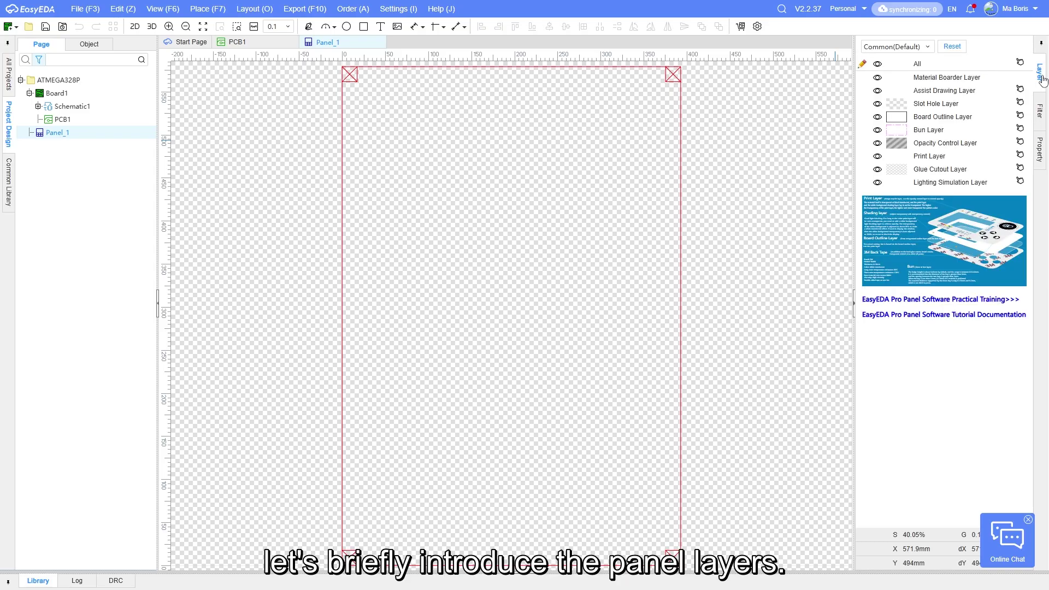
click(445, 10)
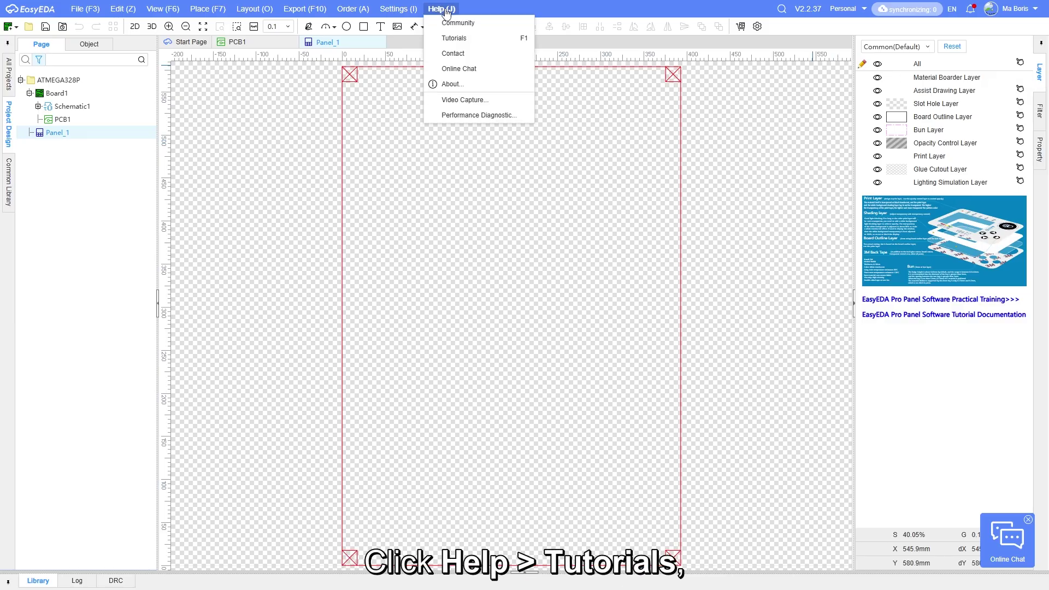
click(490, 44)
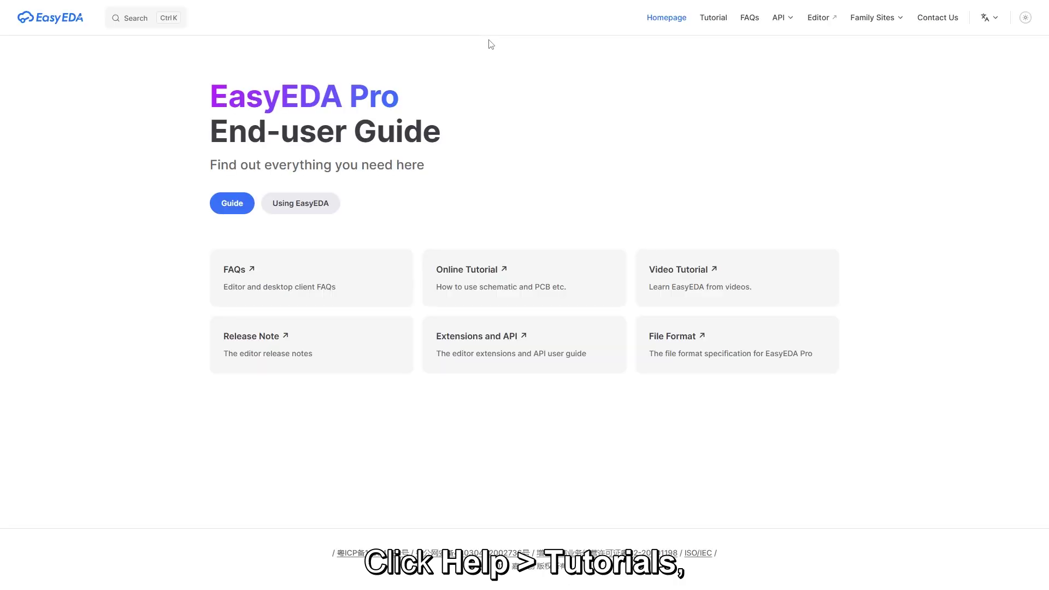
click(714, 19)
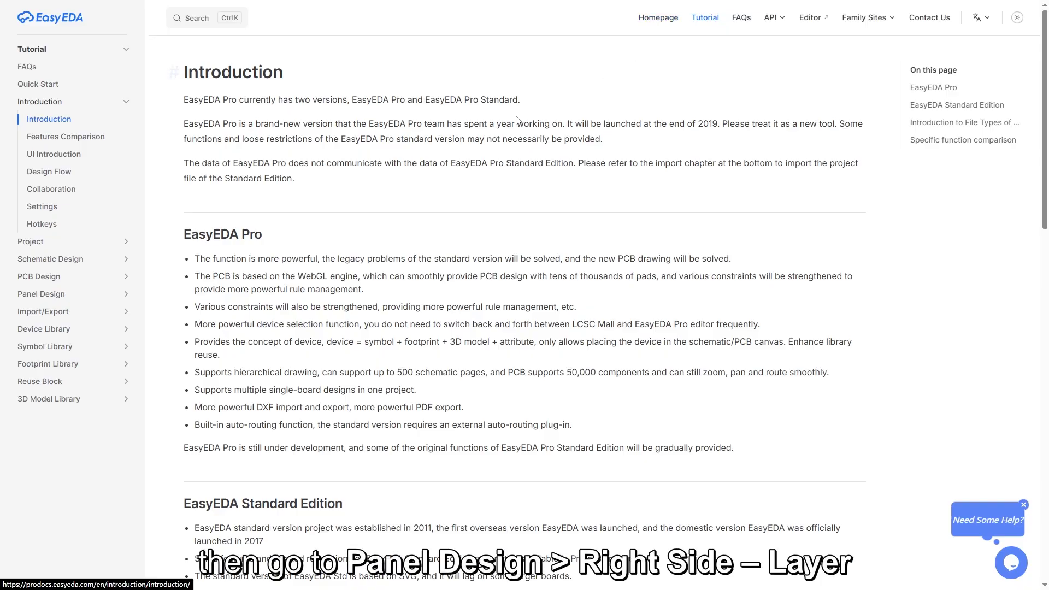
click(100, 295)
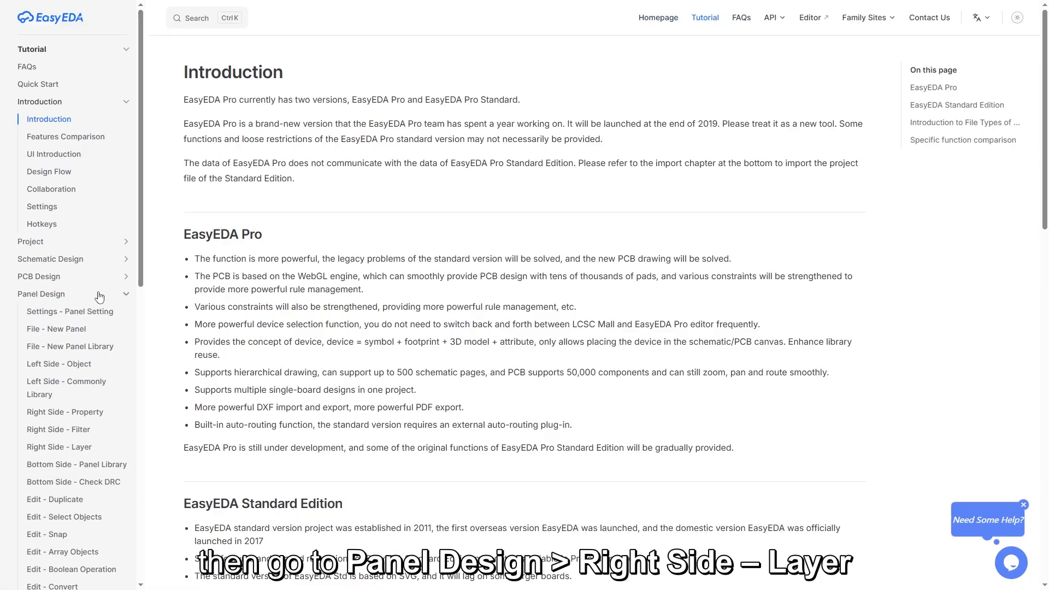
scroll(100, 297, down, 3)
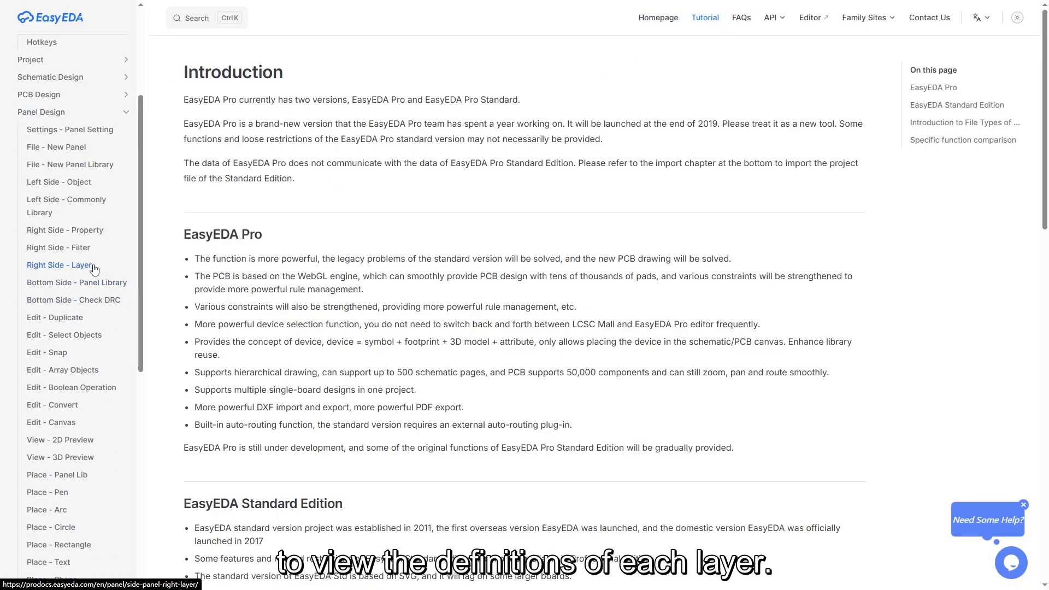
click(94, 266)
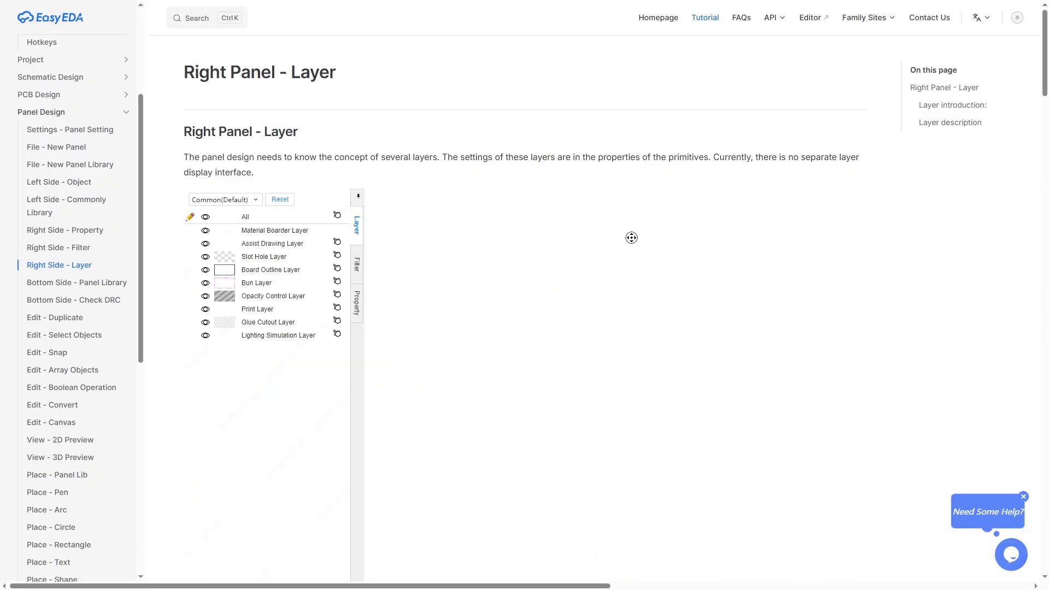
Step: Read through the Layer introduction section, then switch back to the Panel_1 editor
scroll(628, 270, down, 10)
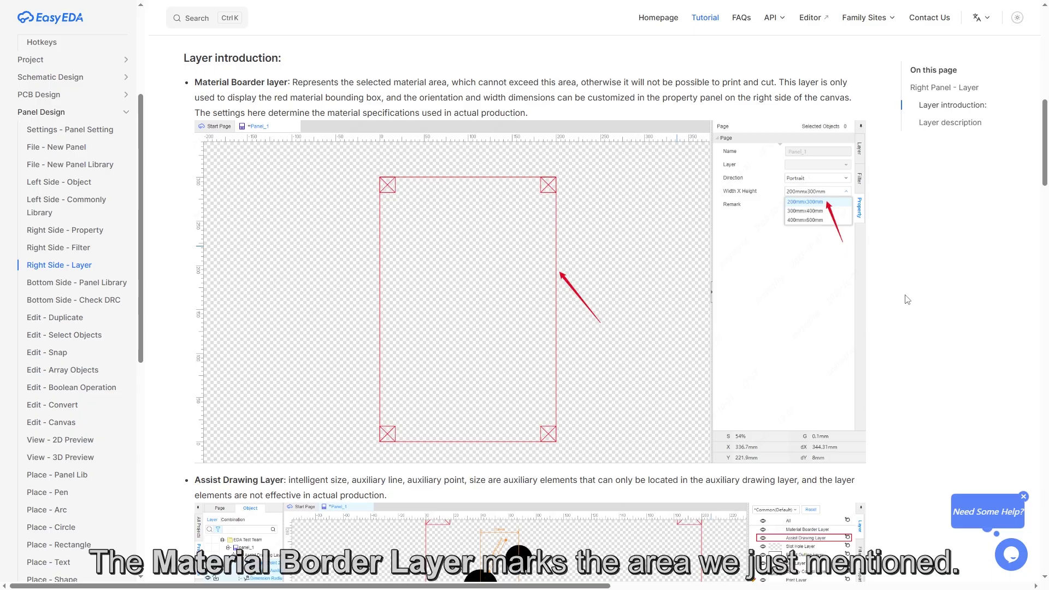
scroll(910, 306, down, 7)
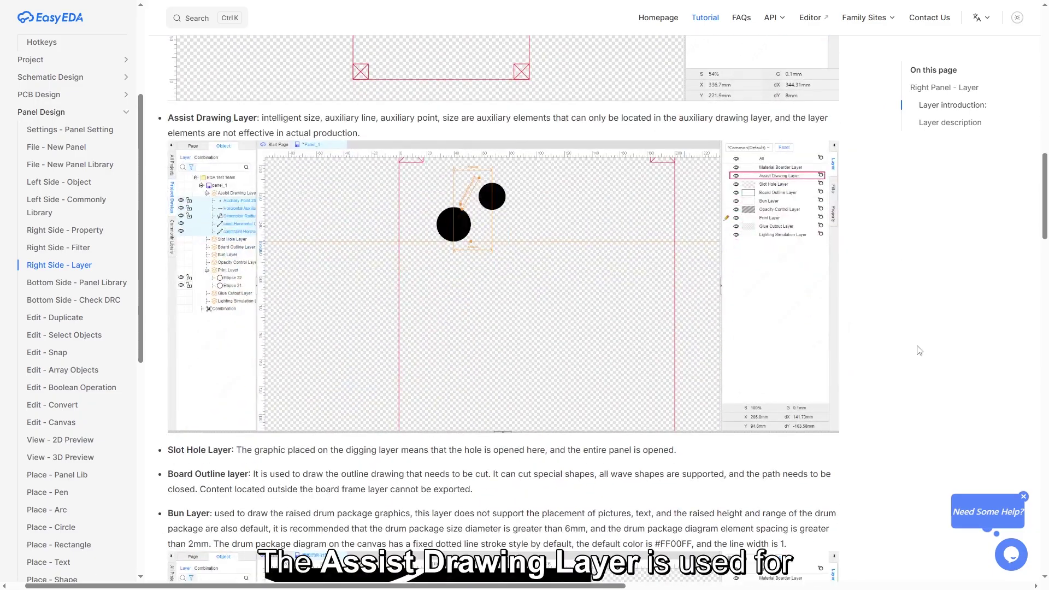
scroll(898, 340, left, 1)
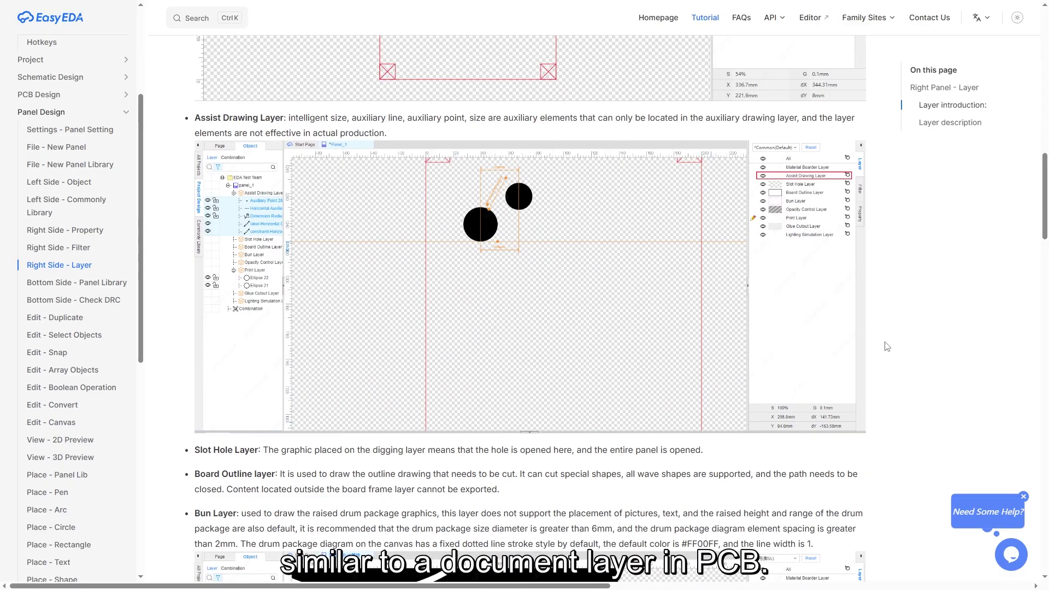
scroll(900, 376, down, 2)
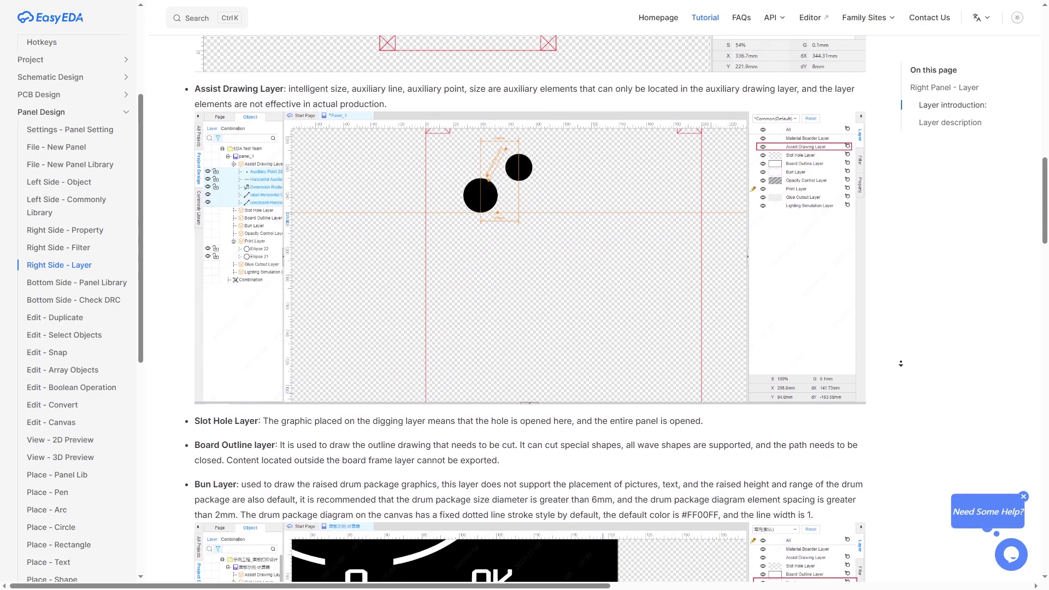
scroll(901, 376, down, 4)
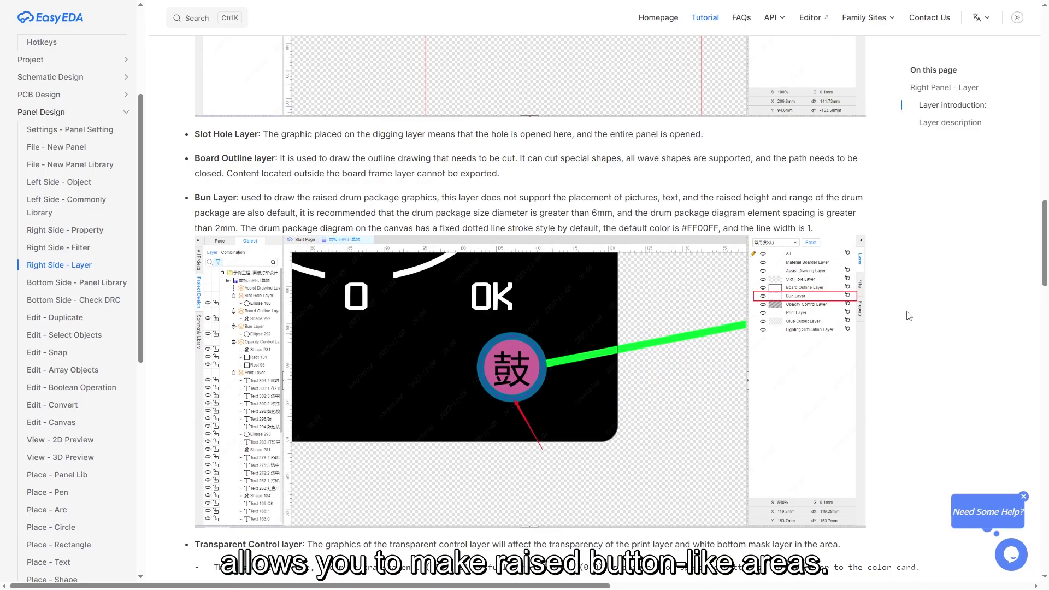
scroll(909, 316, down, 8)
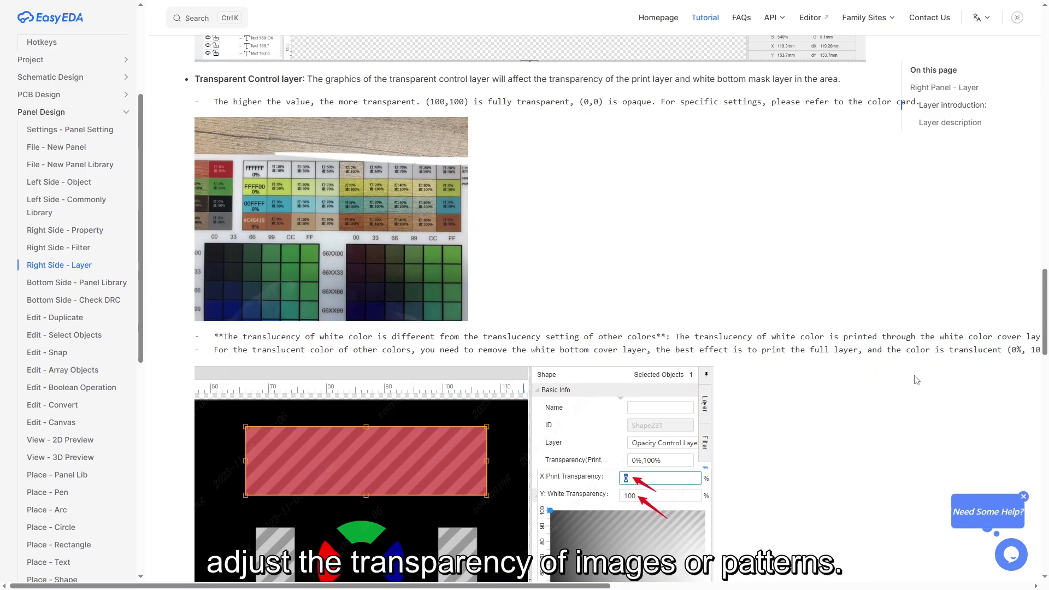
scroll(919, 282, down, 10)
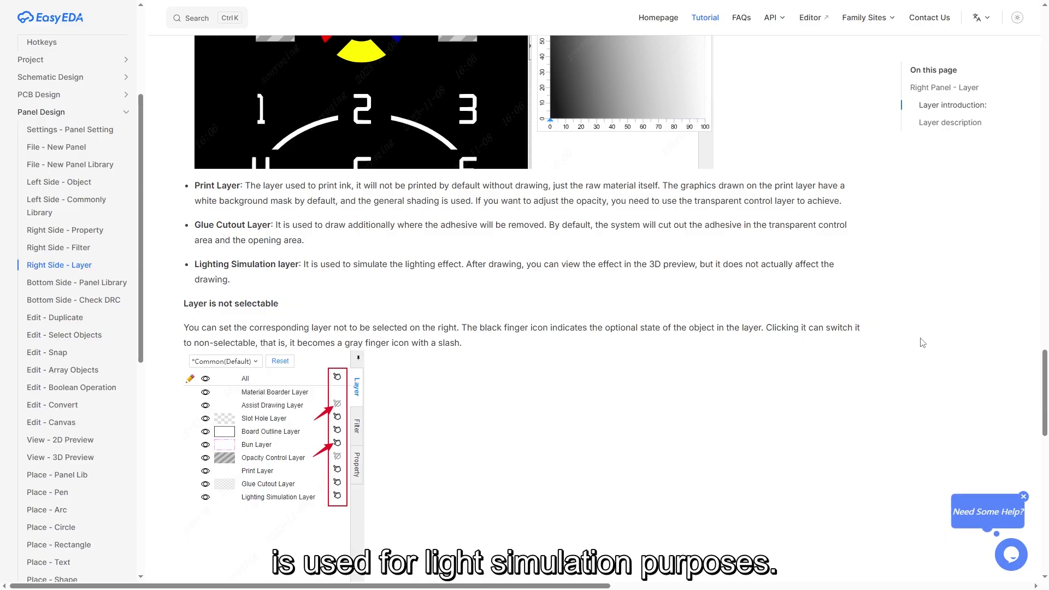
key(alt+Tab)
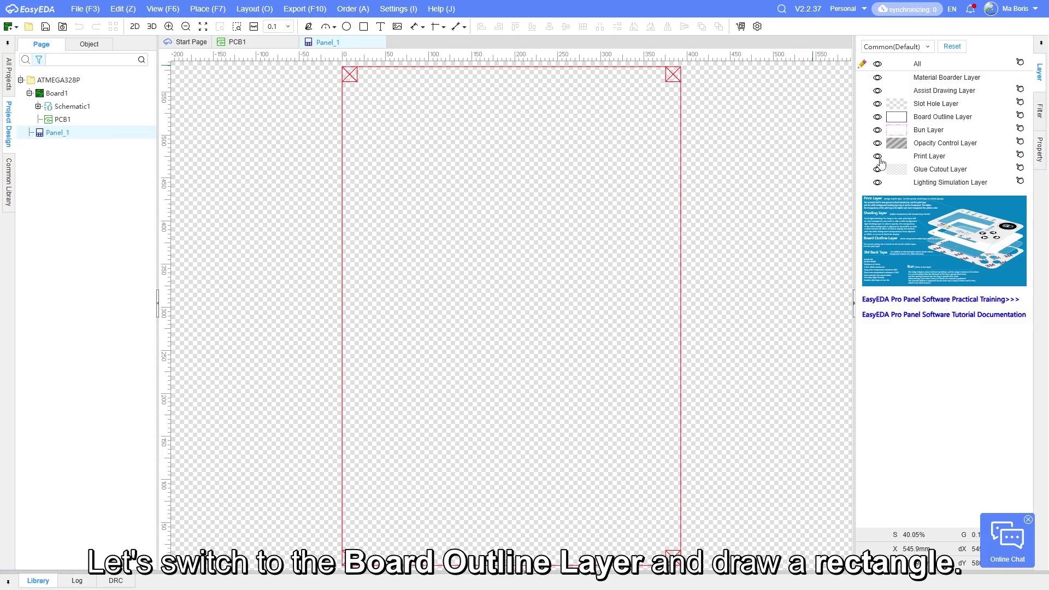
Step: Draw the 111.8mm x 140.9mm board outline rectangle on the Board Outline Layer
click(864, 118)
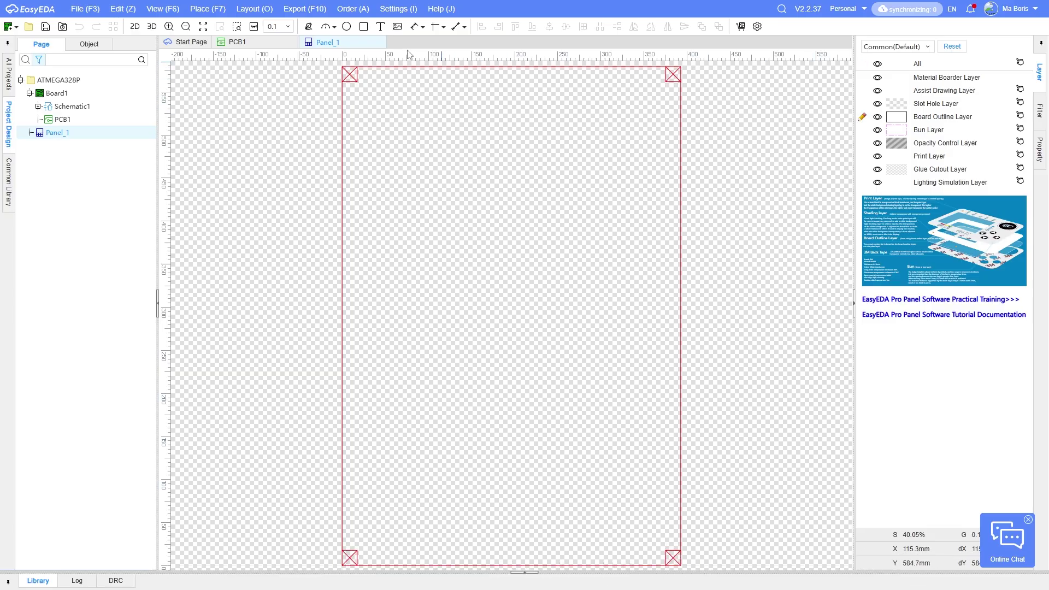
click(363, 27)
scroll(376, 103, up, 3)
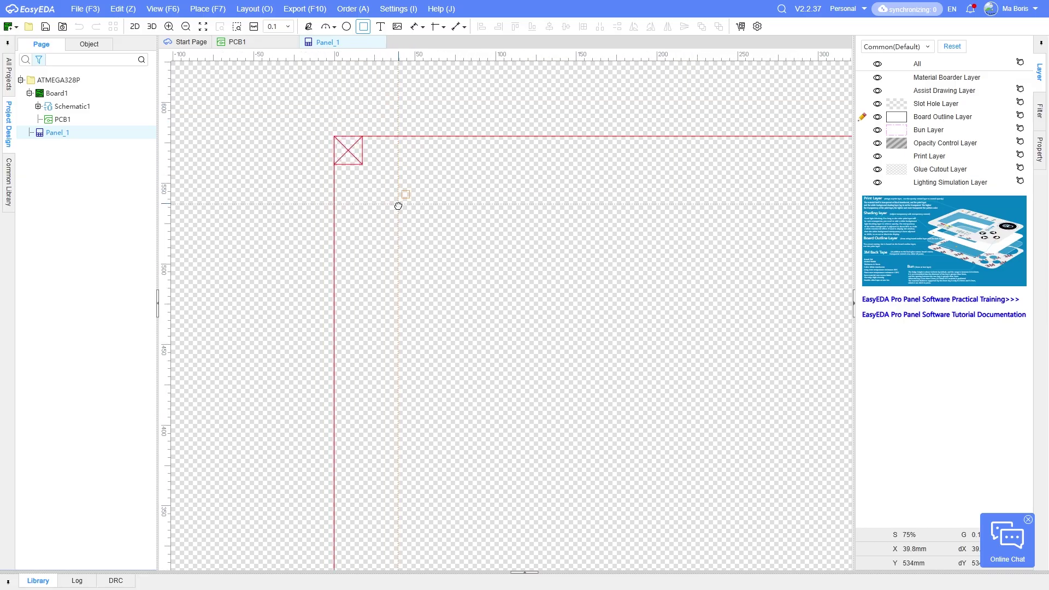
click(375, 197)
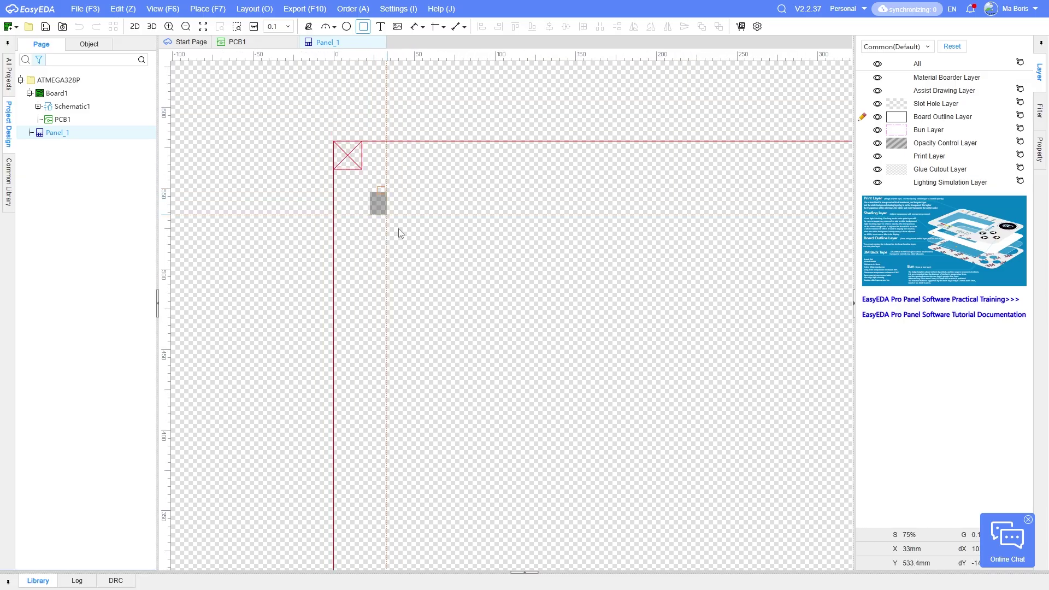
click(550, 420)
key(Escape)
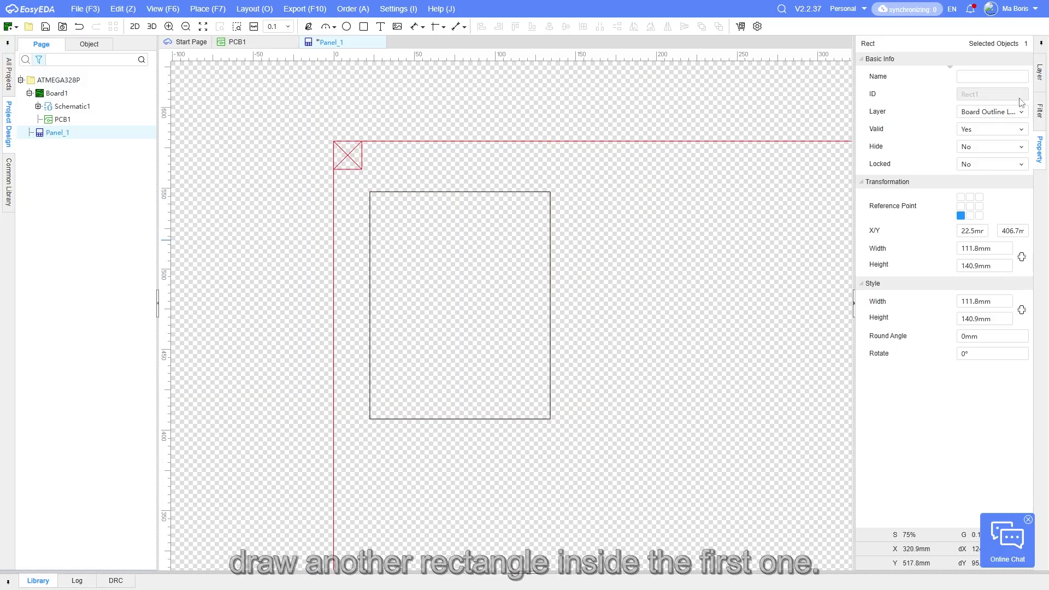
Step: Draw a 90.1mm x 28.4mm slot-hole rectangle on the Slot Hole Layer near the outline's bottom
click(1038, 82)
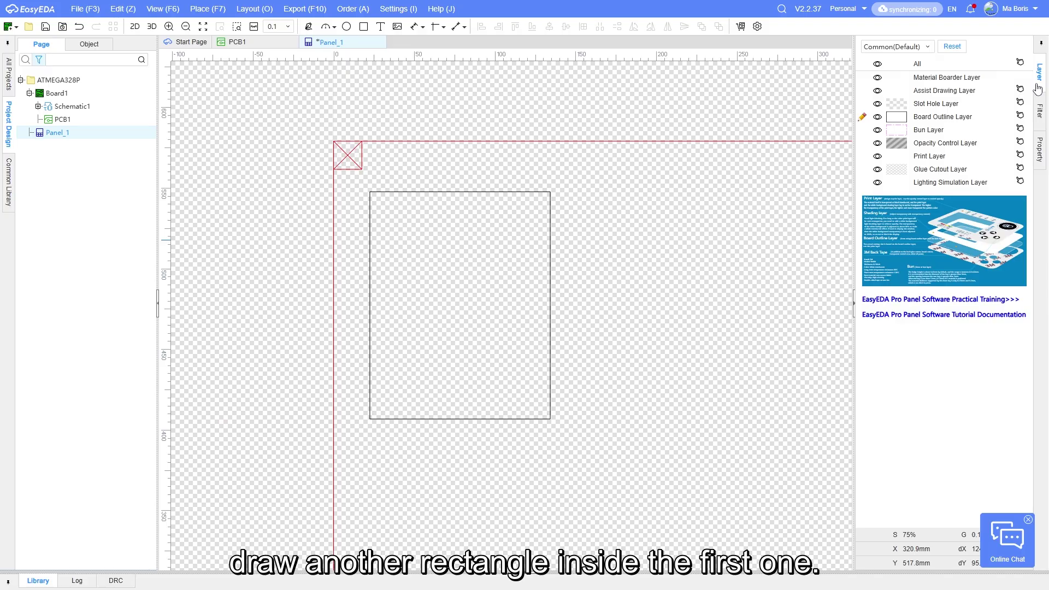
click(864, 106)
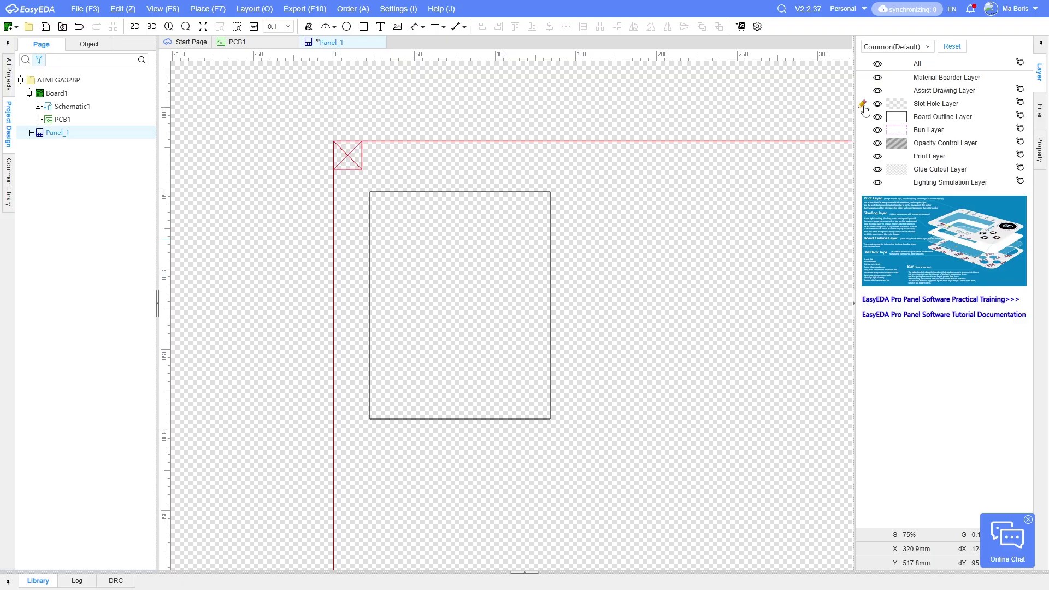
click(363, 26)
click(387, 333)
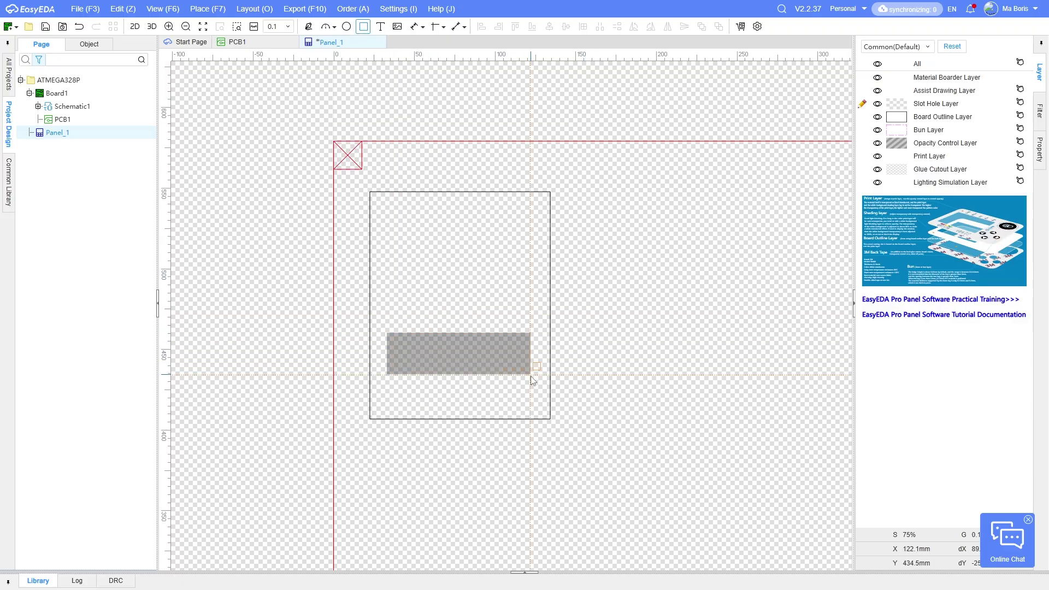
click(532, 379)
key(Escape)
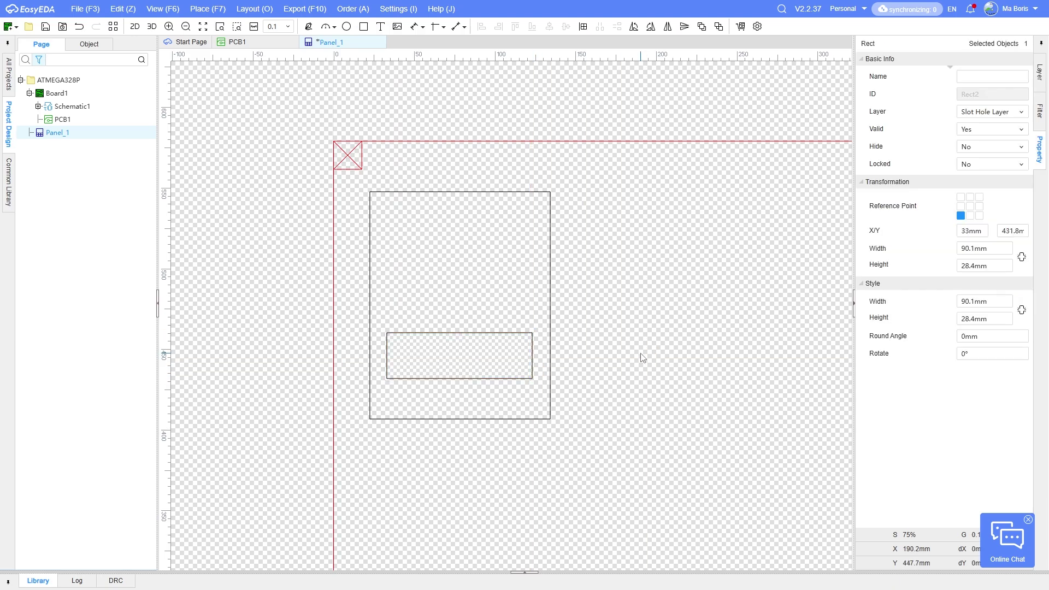
Step: Open the 3D preview of Panel_1 and orbit it to inspect the slot cutout
click(152, 26)
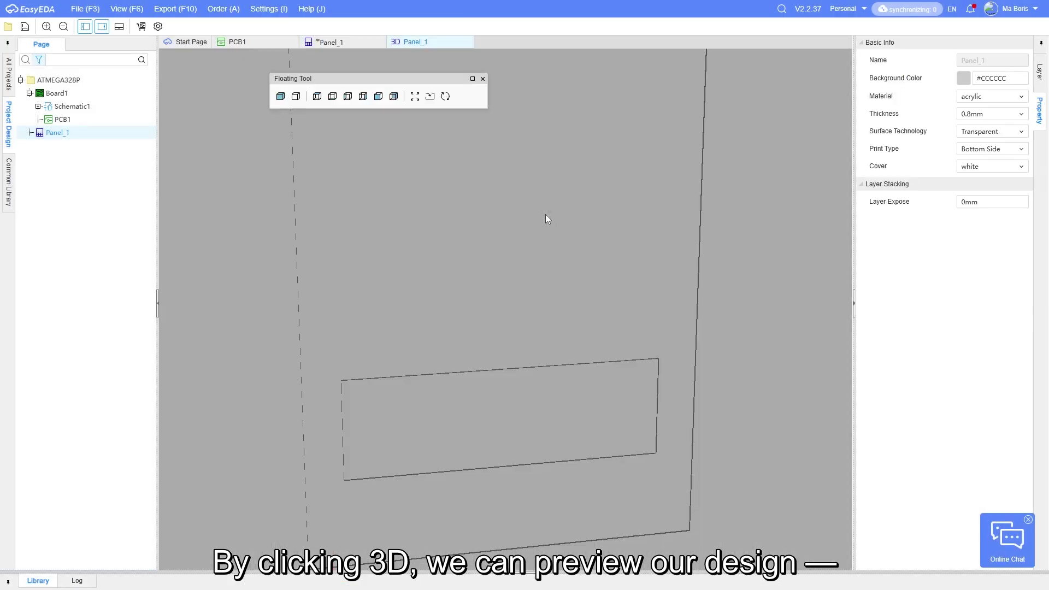
drag(545, 214, 547, 311)
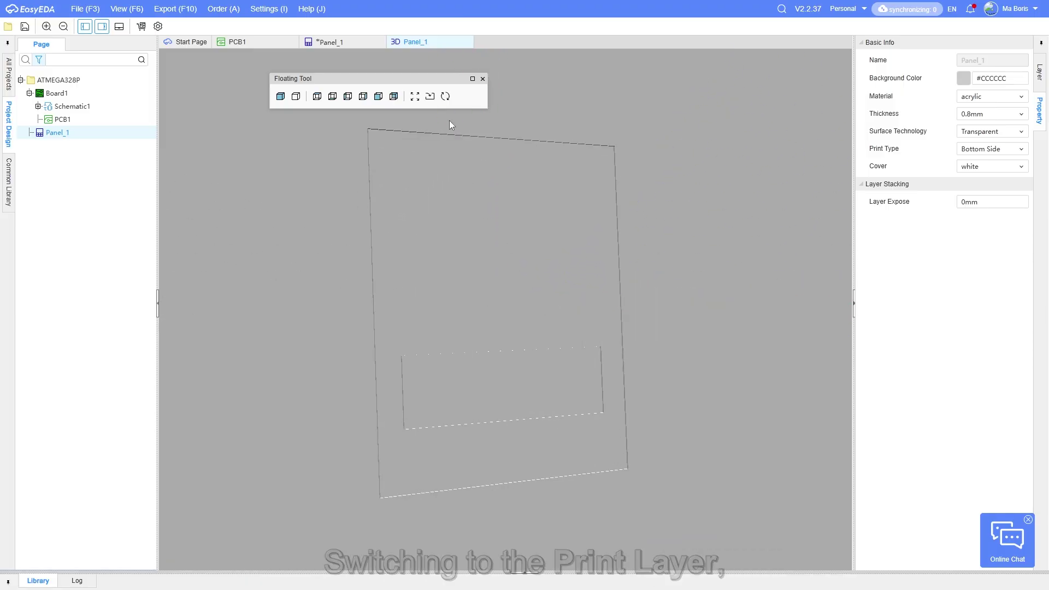
Step: Place the unnamed.jpg logo on the Print Layer, about 64.39mm square, above the slot
click(345, 44)
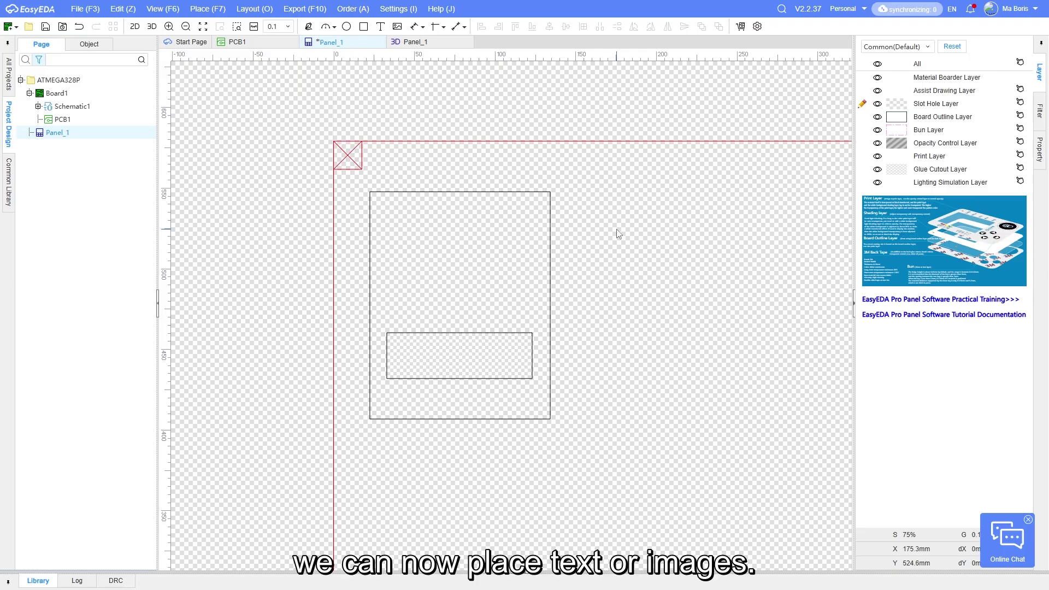
click(868, 158)
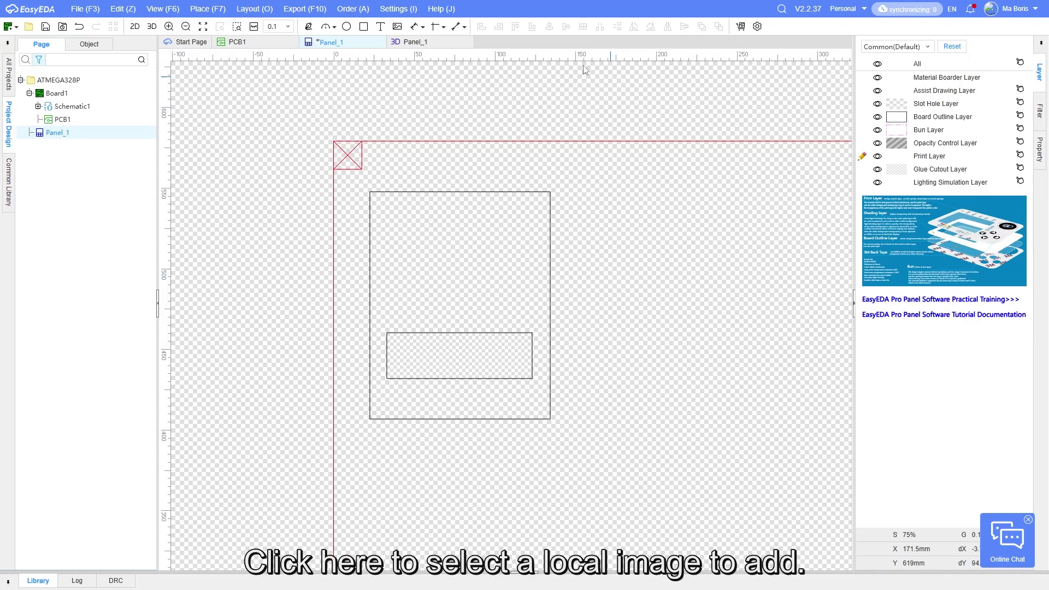
click(397, 27)
double_click(268, 114)
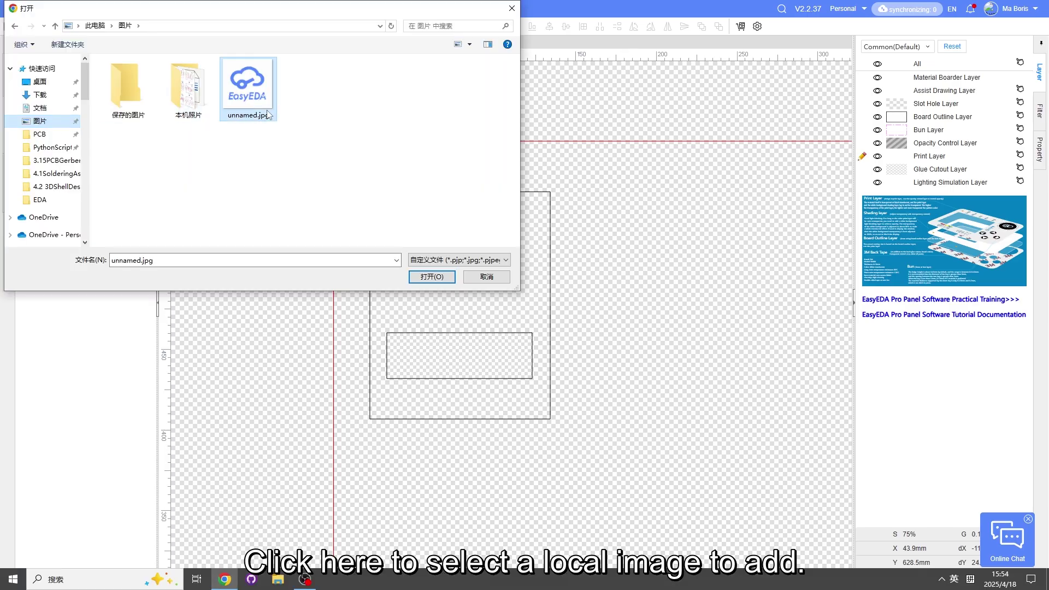
click(601, 352)
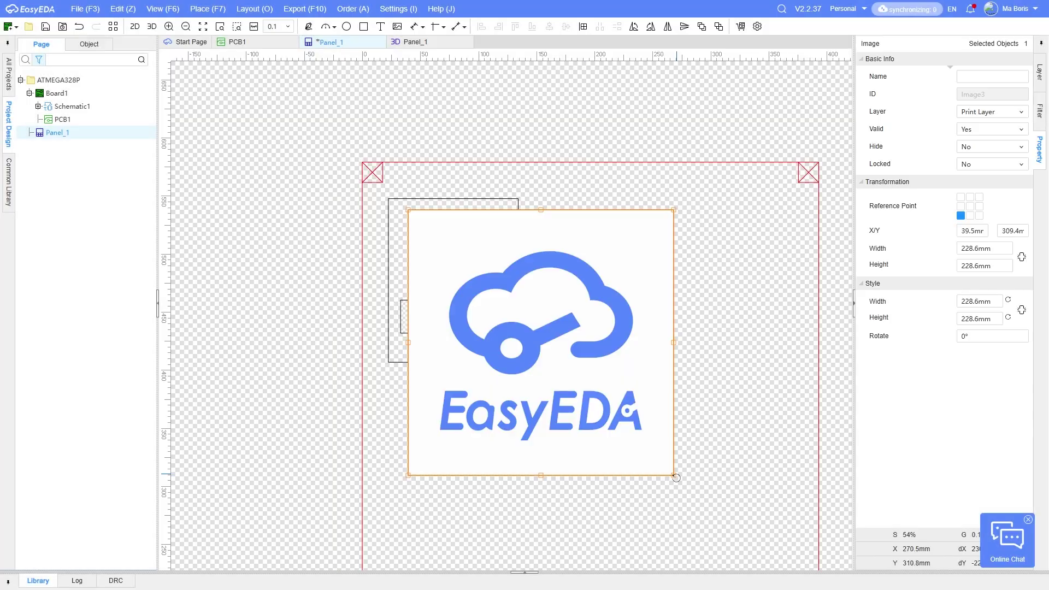
drag(674, 474, 491, 255)
click(196, 52)
Step: Preview the panel with the logo in 3D and orbit to view it
click(153, 27)
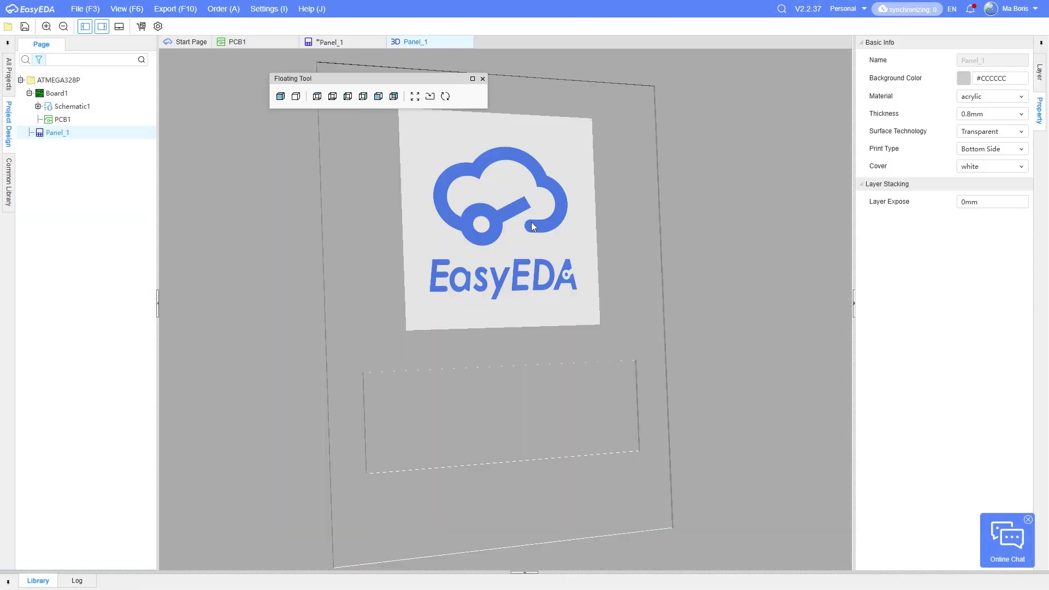
scroll(541, 240, down, 3)
drag(553, 260, 523, 264)
Step: Draw an Opacity Control Layer rectangle over the logo's 64.39mm square area
click(333, 42)
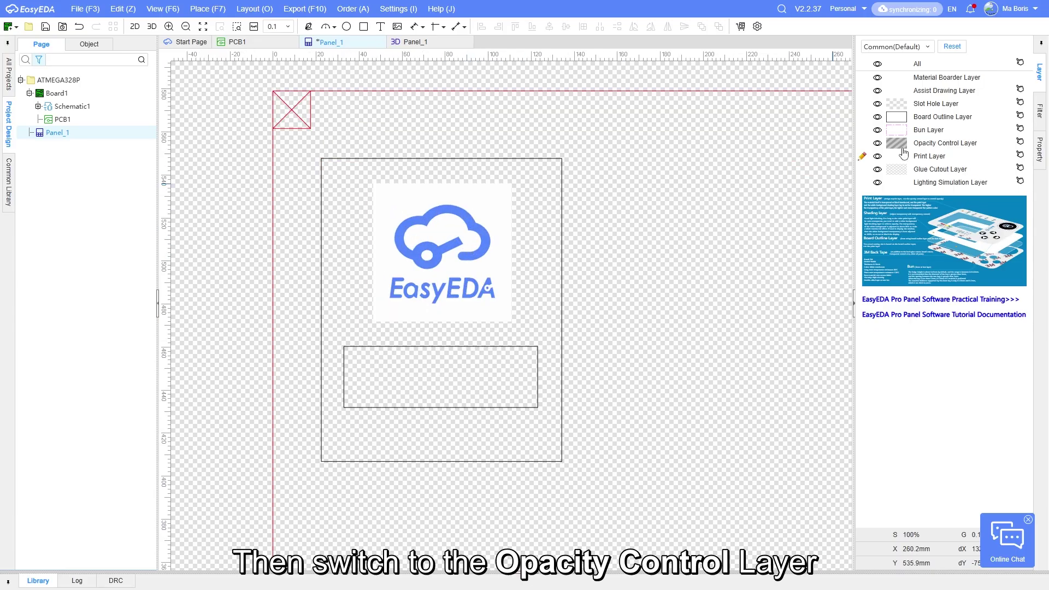
click(861, 144)
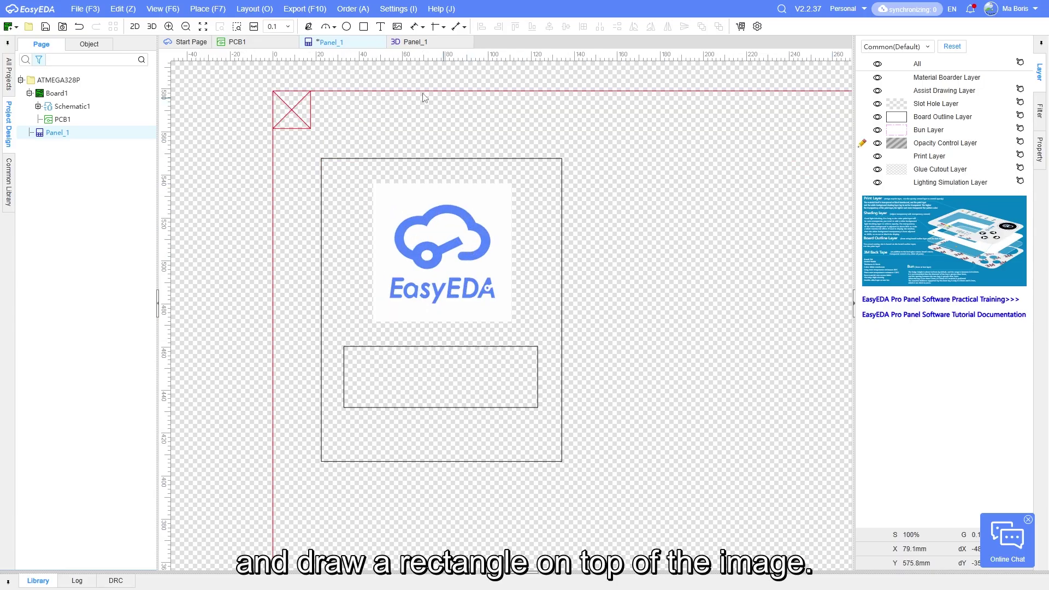
click(363, 28)
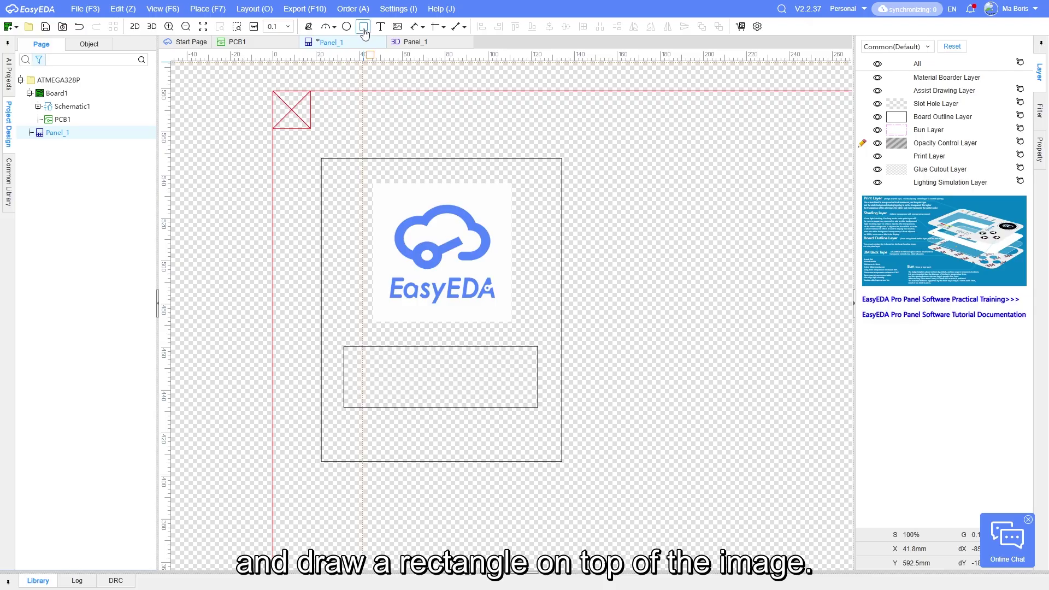
click(374, 183)
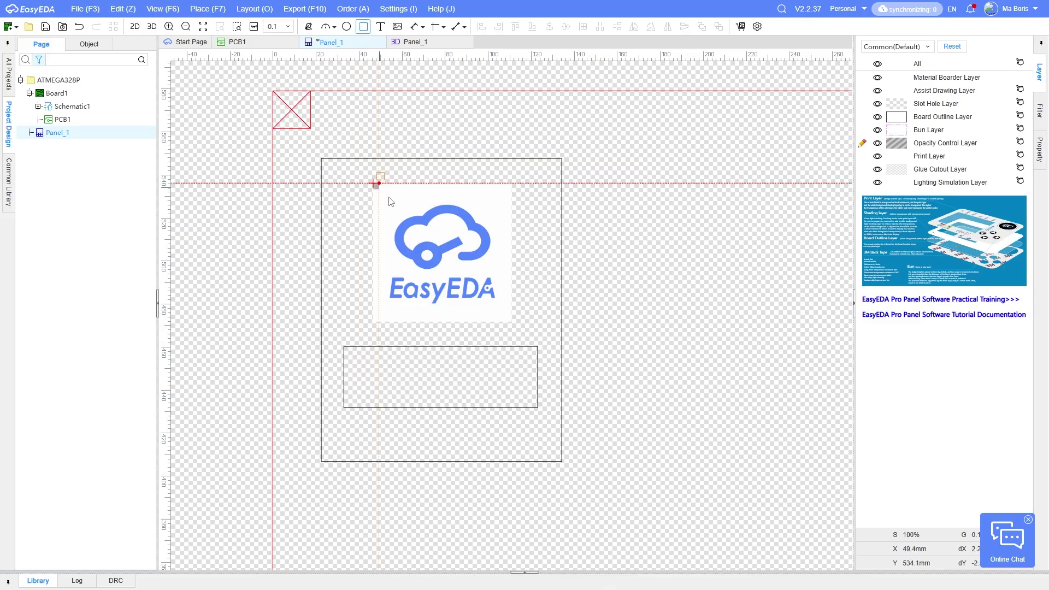
click(511, 322)
Step: Select the opacity rectangle, check its transparency setting, and preview the panel in 3D
key(Escape)
click(454, 270)
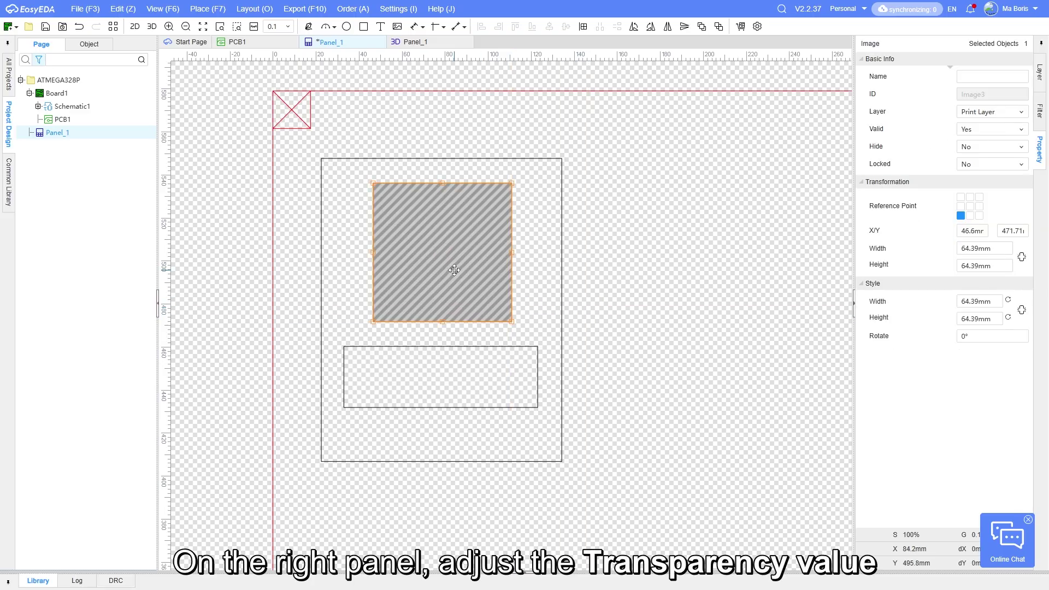
click(455, 270)
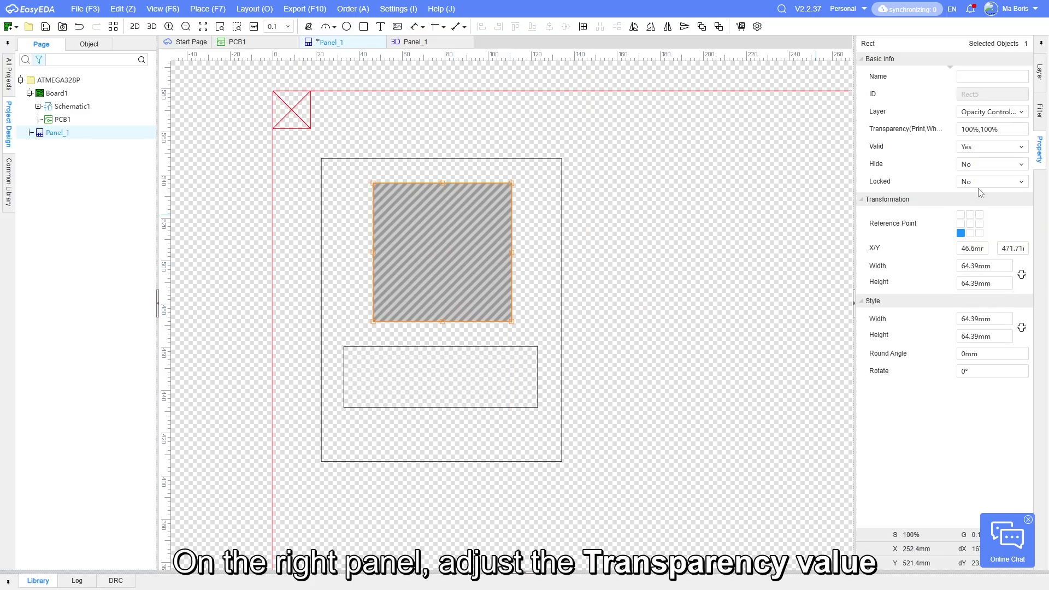
click(1004, 127)
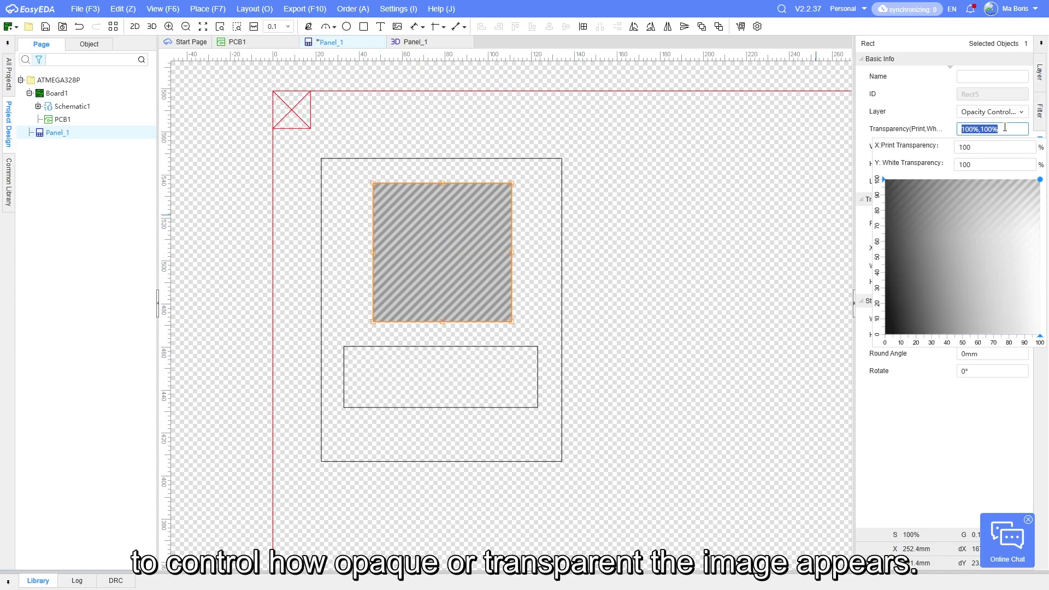
click(735, 188)
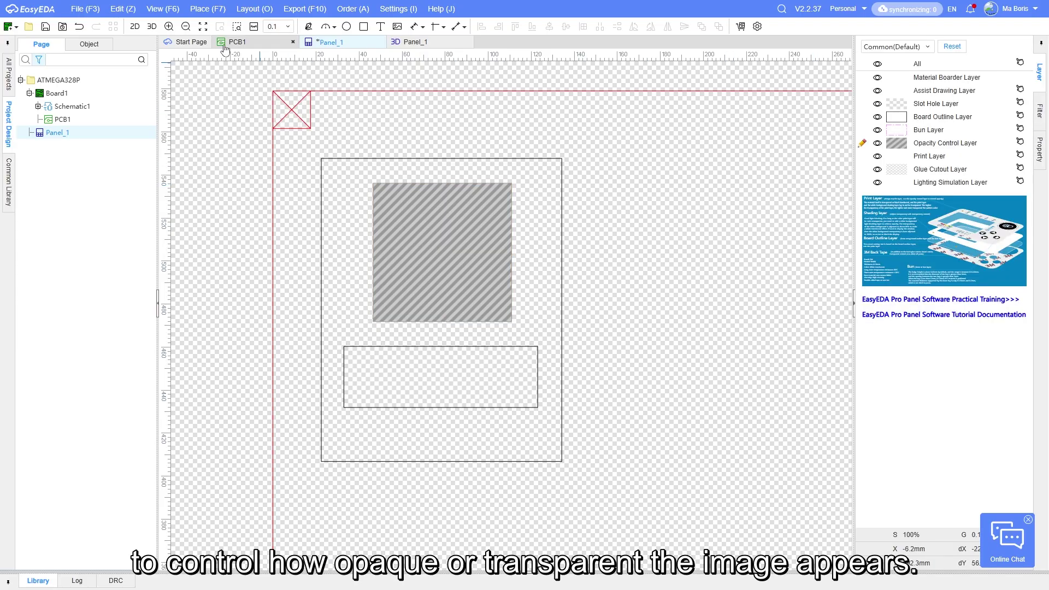
click(152, 26)
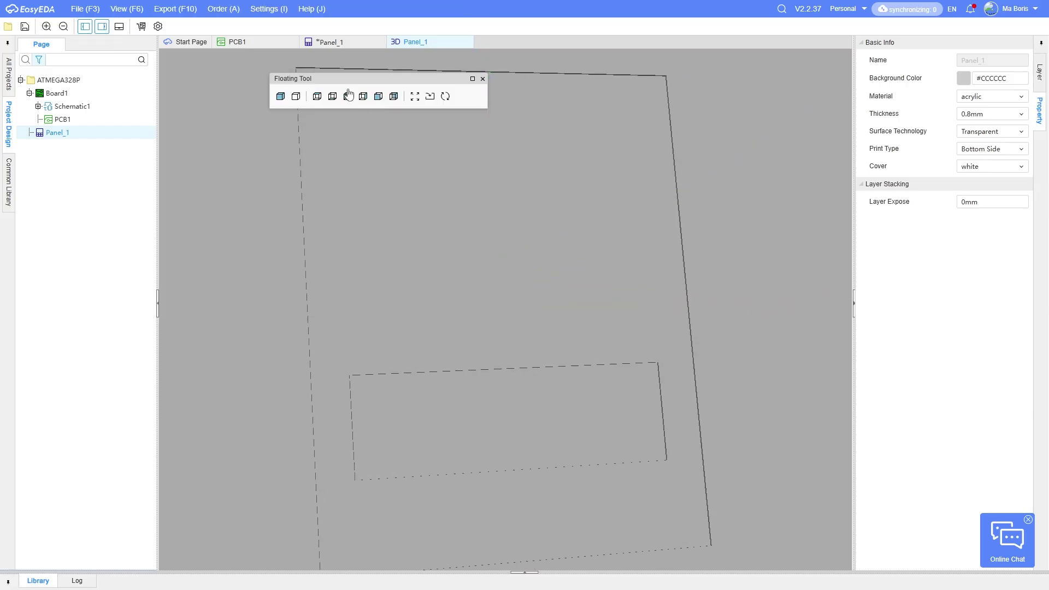
click(337, 44)
Step: Make the opacity rectangle roughly half transparent and tilt the view to an angle
click(438, 214)
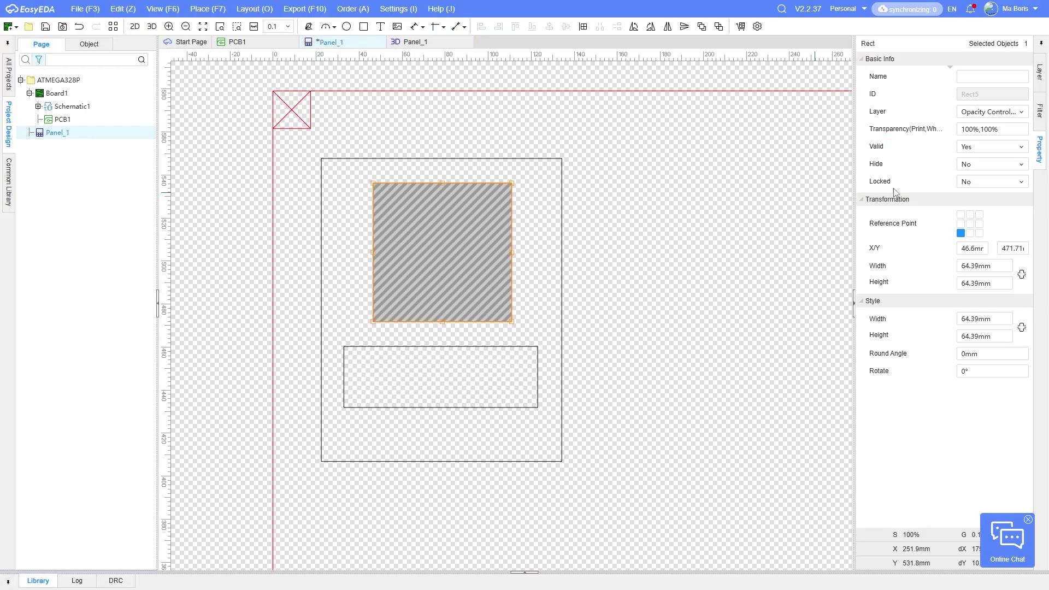
click(1019, 130)
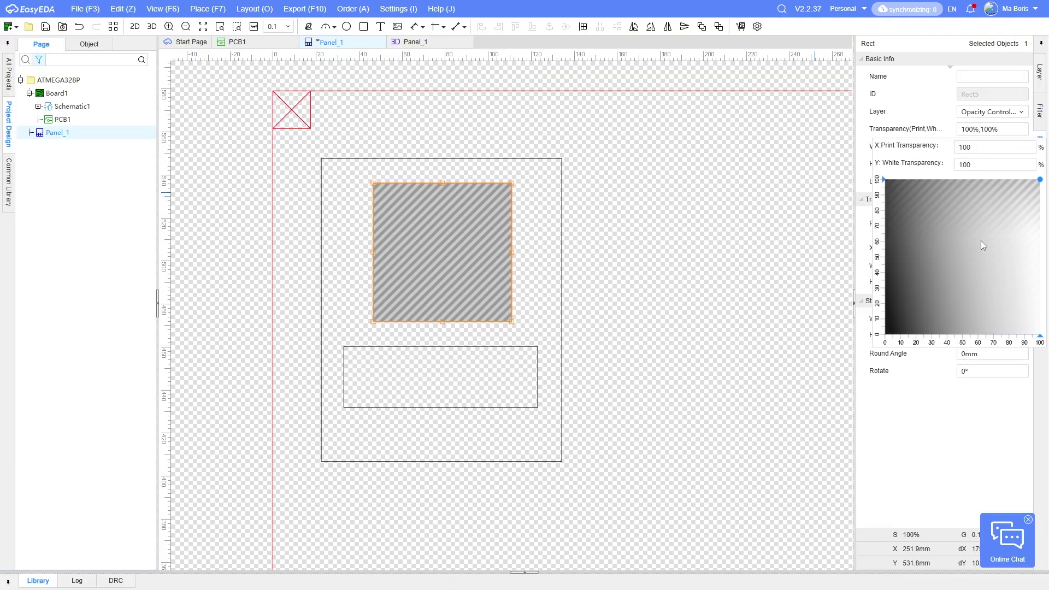
drag(980, 242, 972, 251)
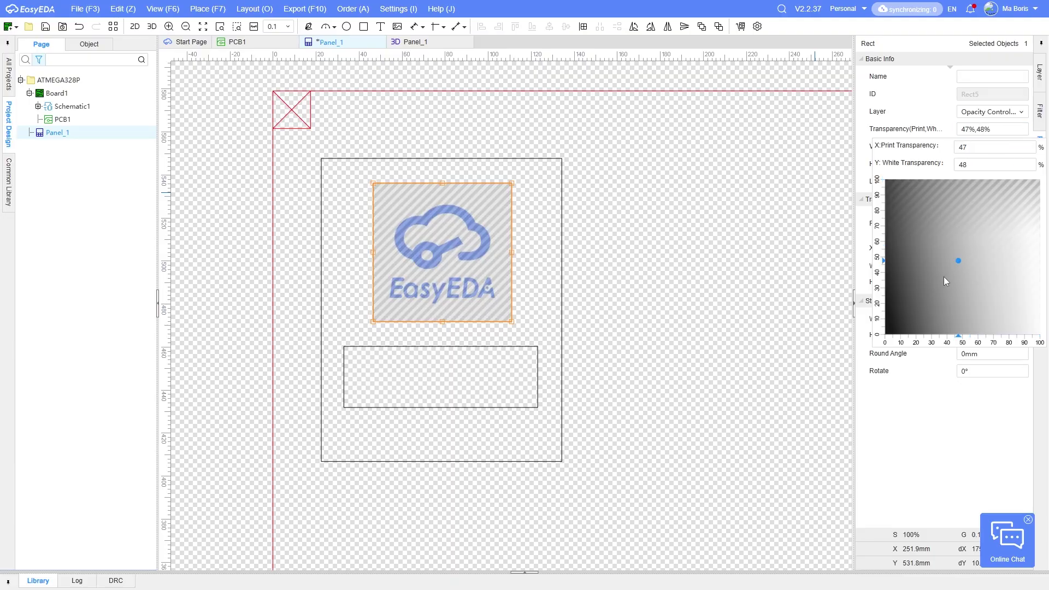
key(Escape)
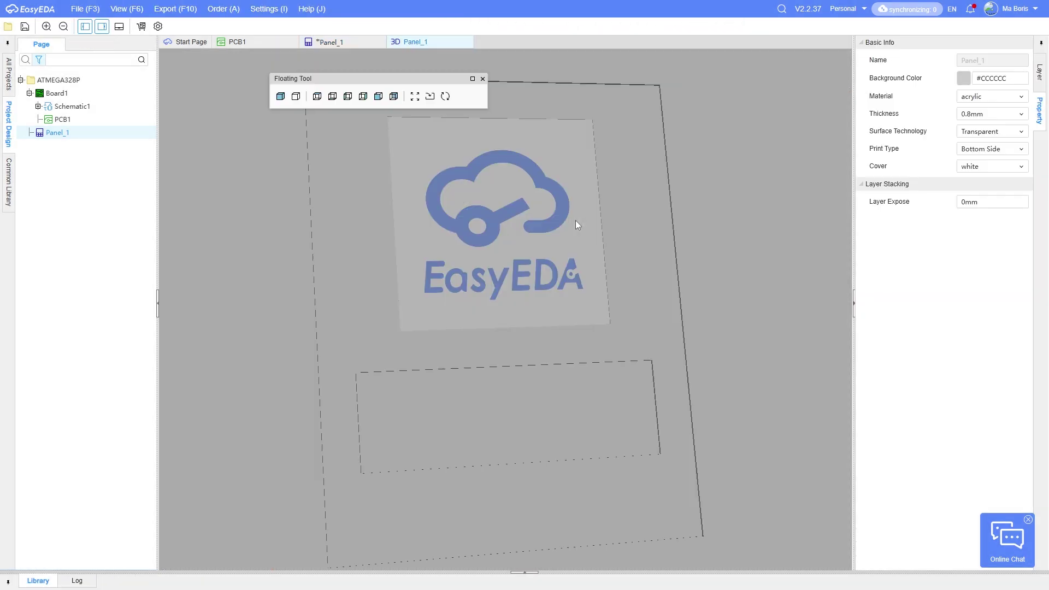
drag(575, 221, 490, 70)
Step: Export the PCB1 layout as a DXF file with Via and Via drilling excluded
click(469, 43)
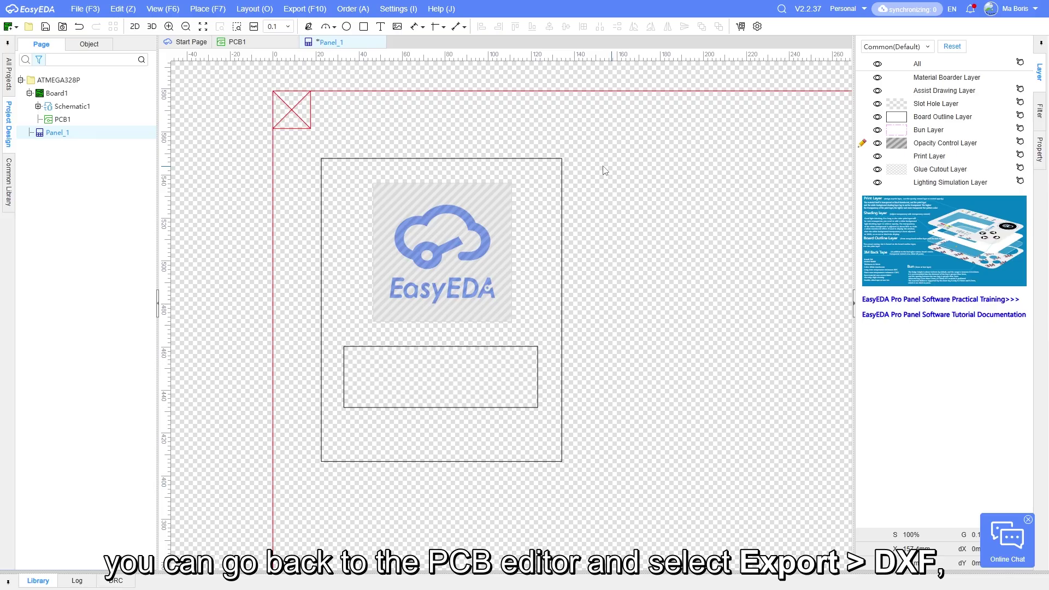
double_click(138, 120)
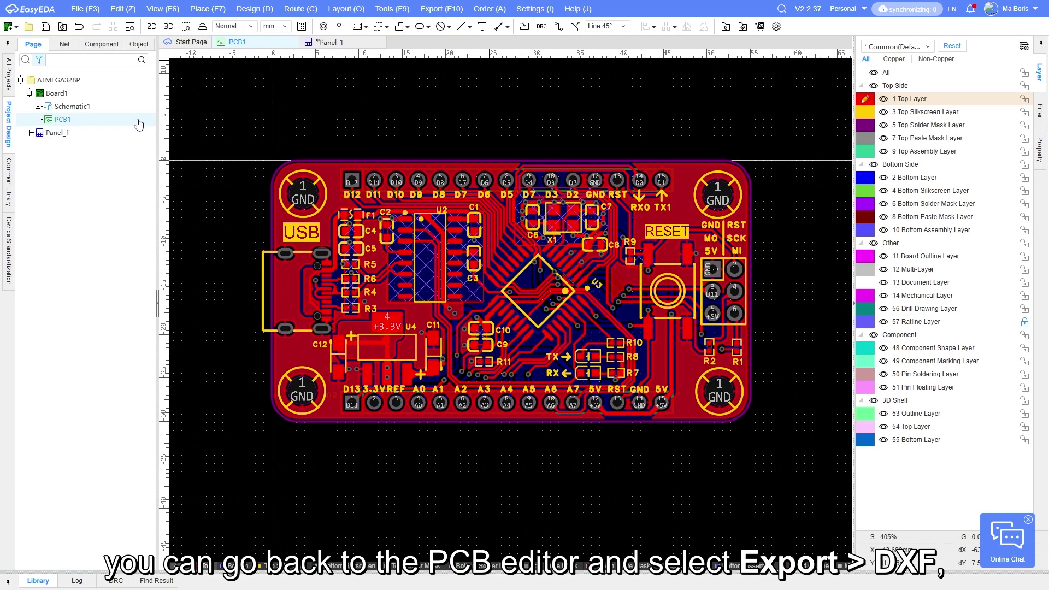
click(442, 9)
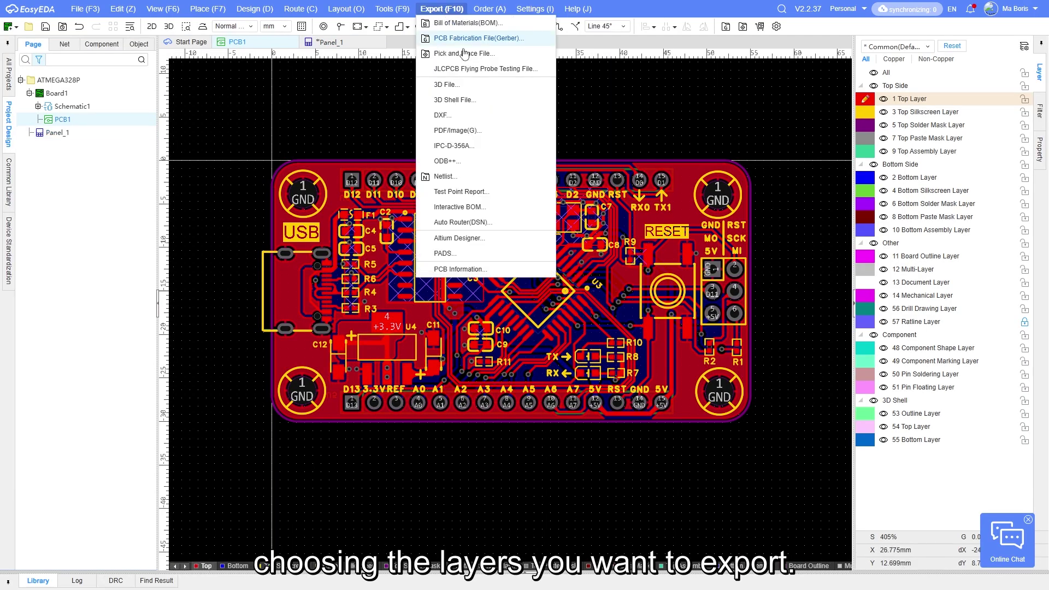
click(483, 122)
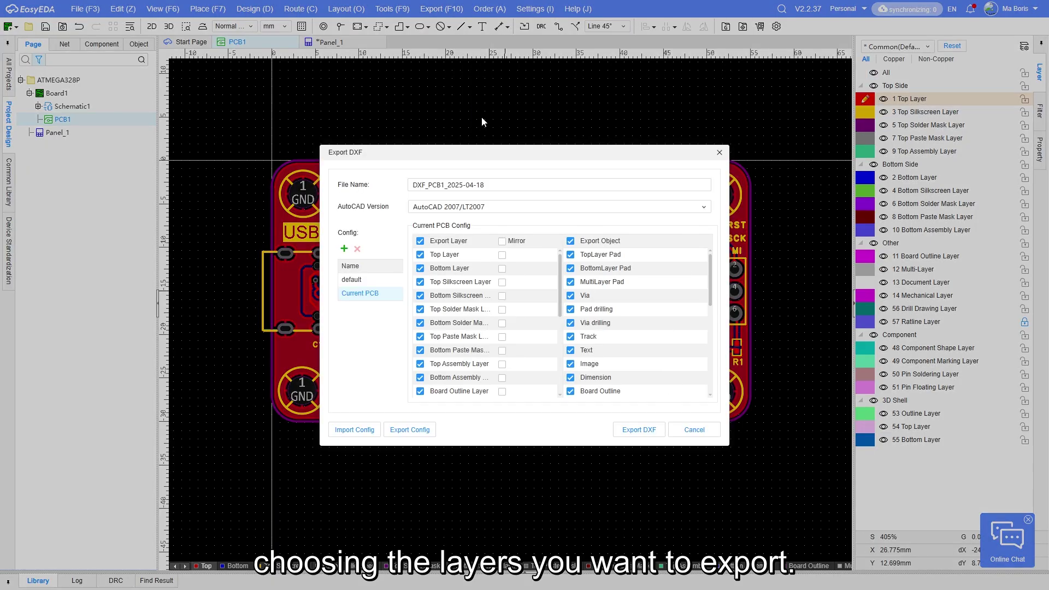
click(571, 296)
click(571, 323)
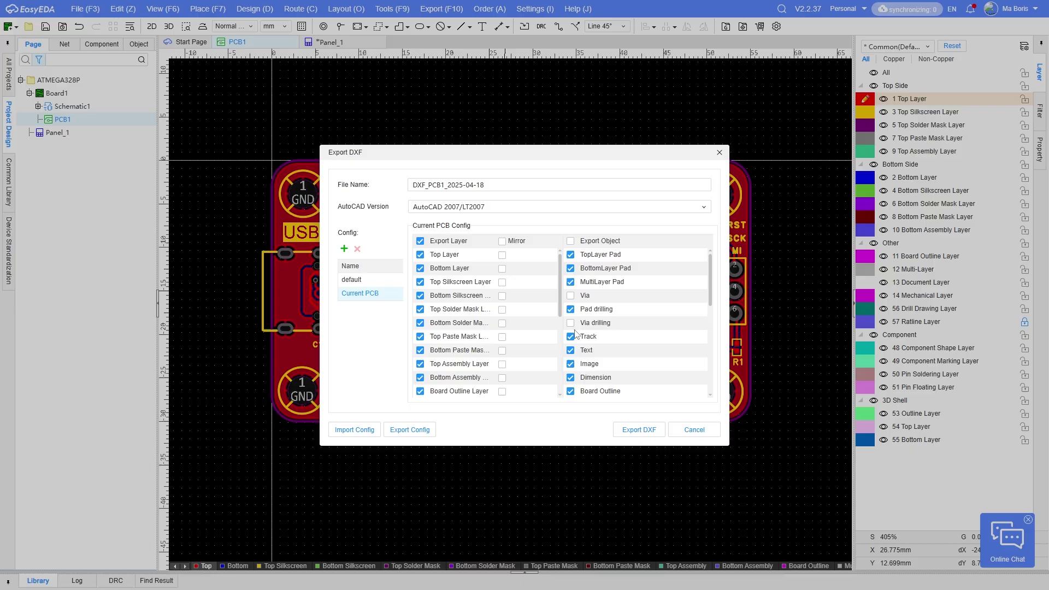
click(634, 431)
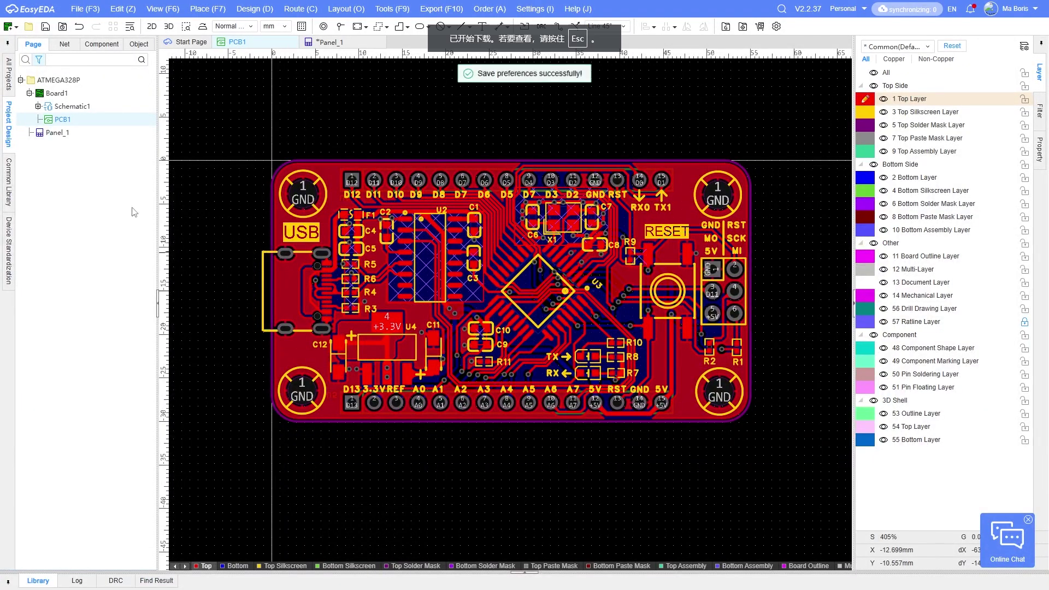
Step: Back in Panel_1, start a DXF import of the exported PCB1 file from Downloads
double_click(108, 134)
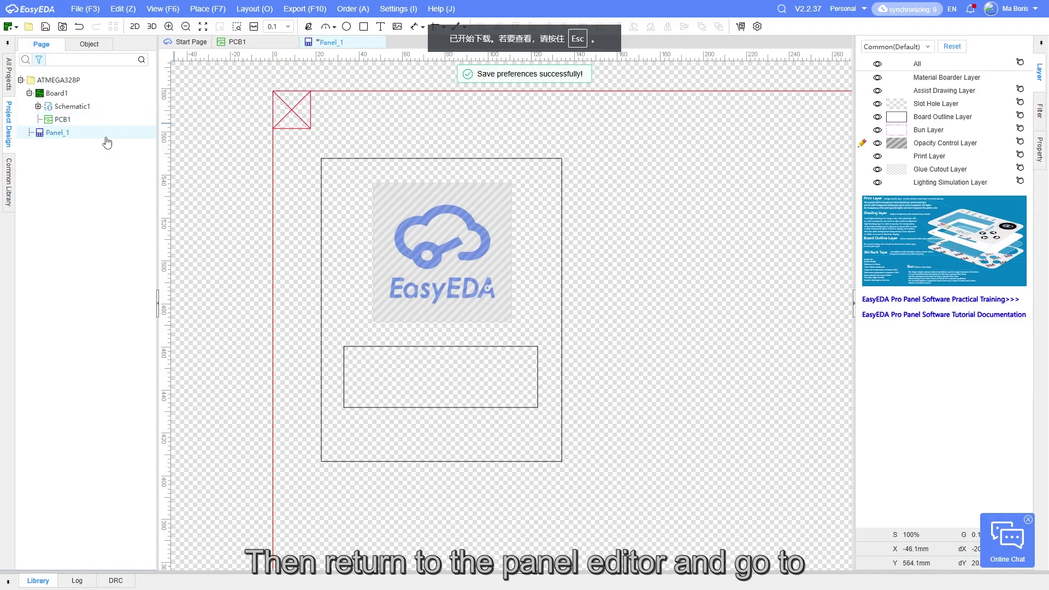
click(89, 11)
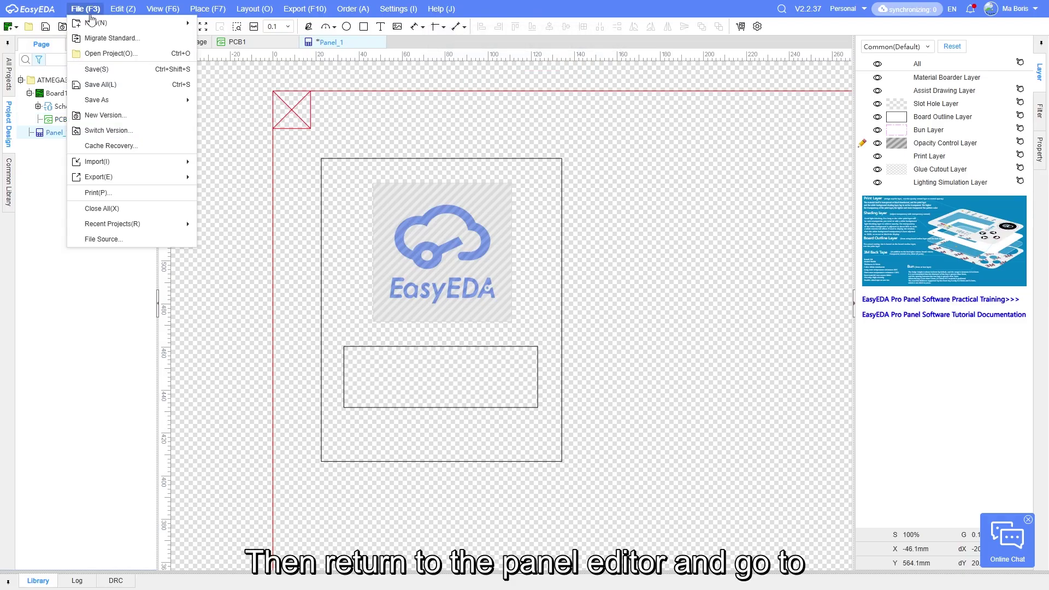
mouse_move(182, 162)
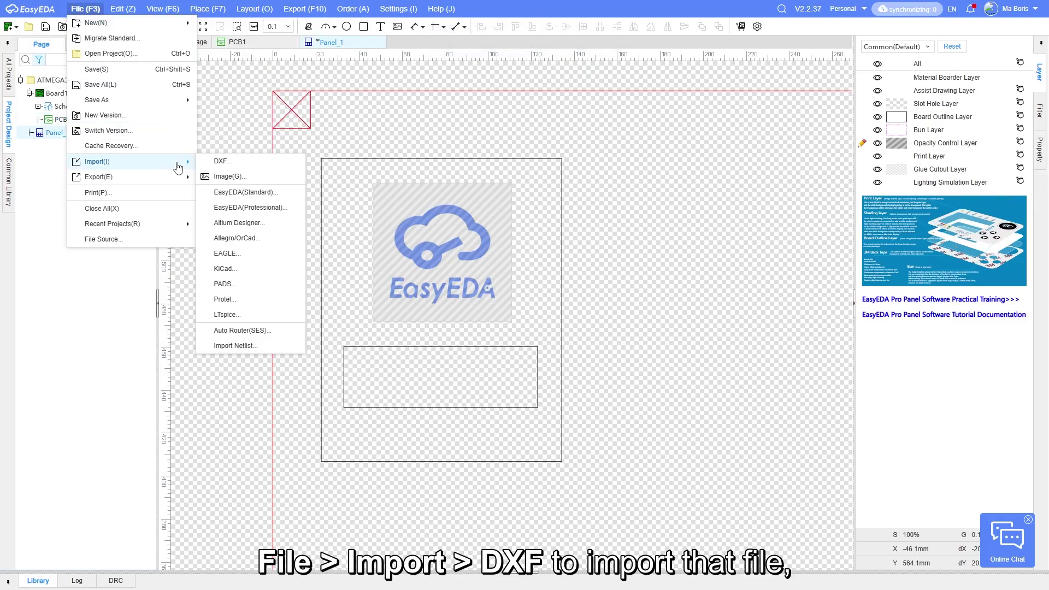
click(223, 166)
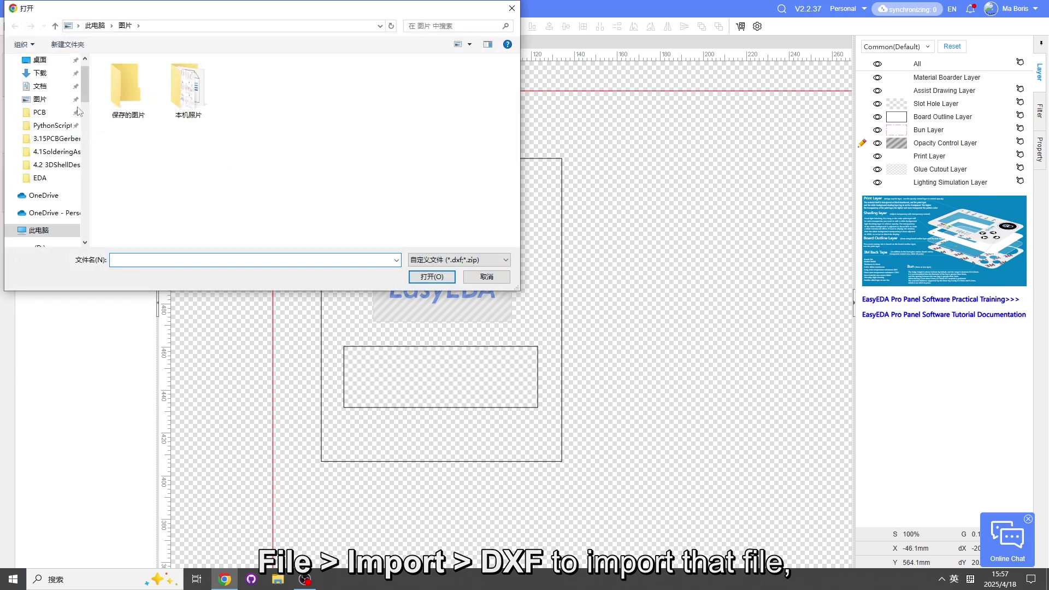
click(41, 73)
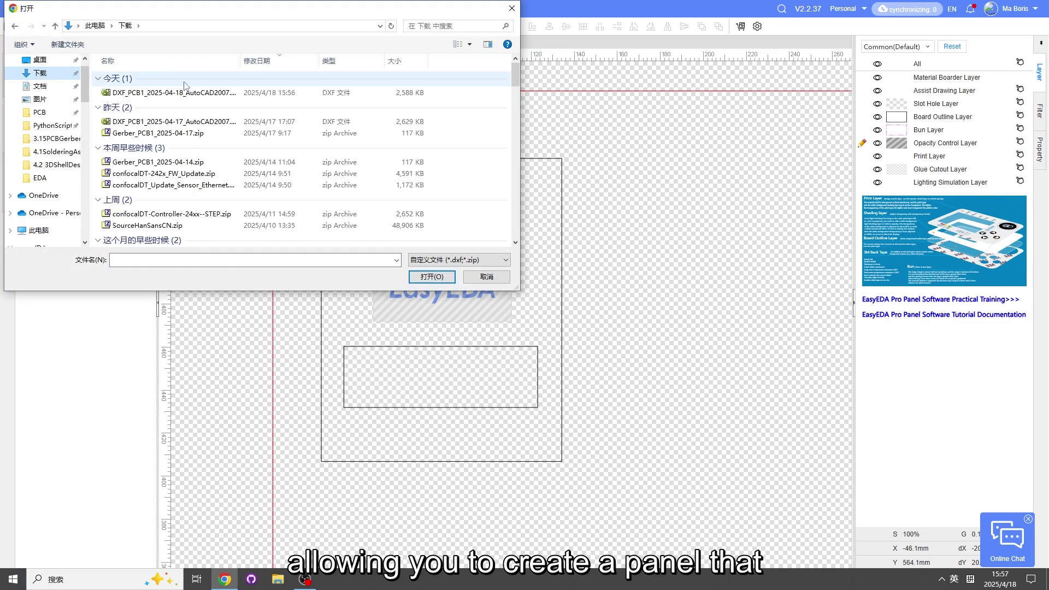
double_click(199, 94)
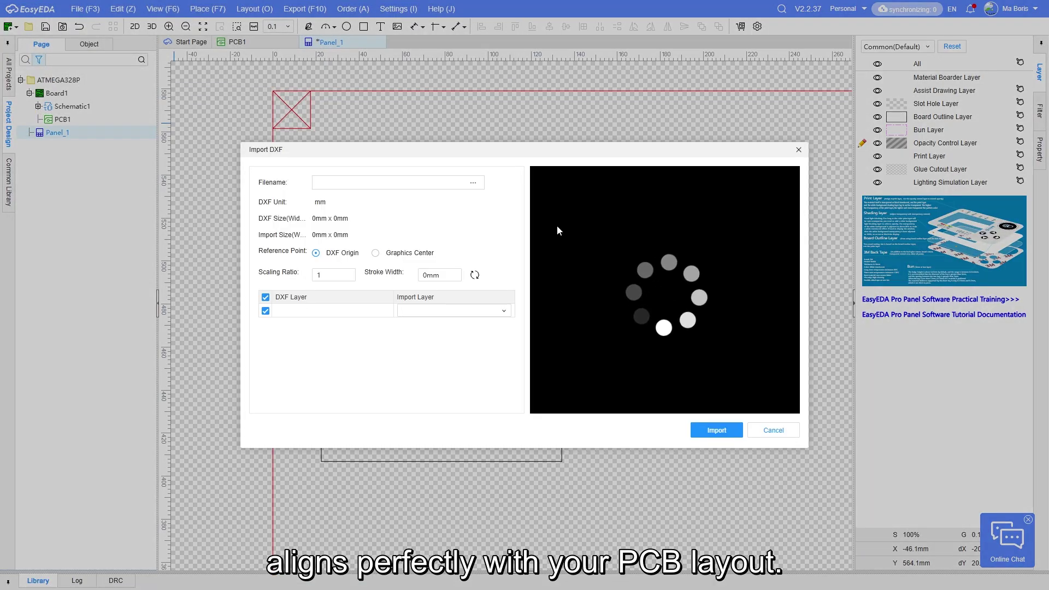
Step: Import the DXF with Board-Outline-Layer included and place the outline on the sheet
click(265, 350)
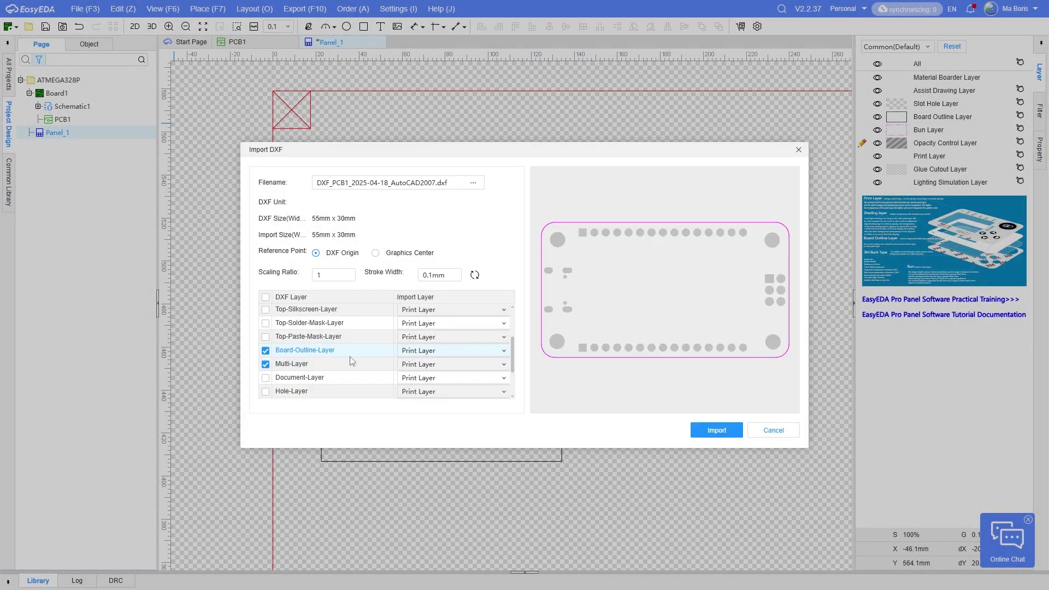
click(706, 430)
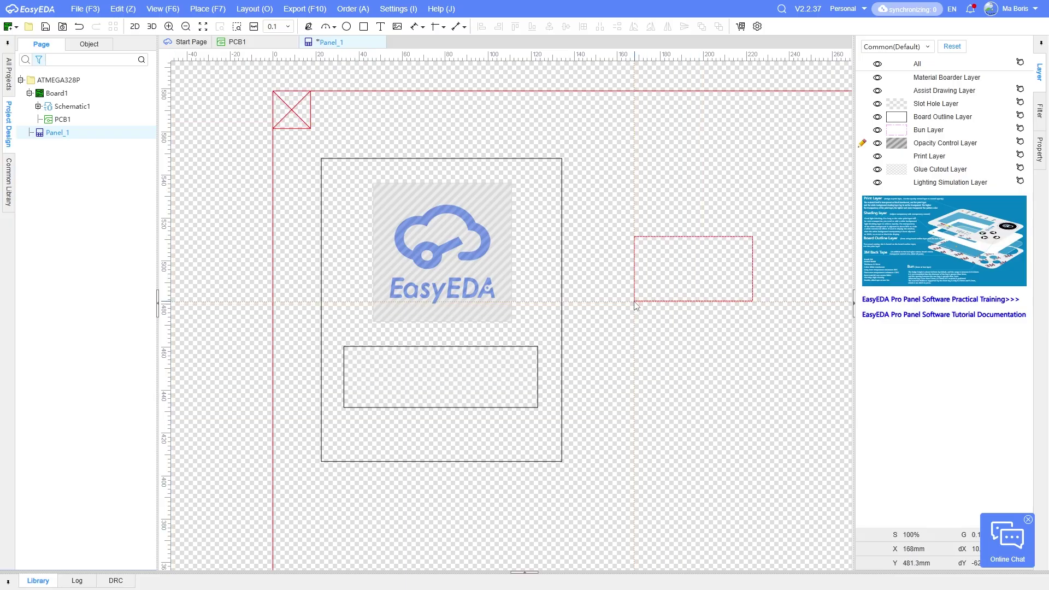
click(590, 297)
click(672, 325)
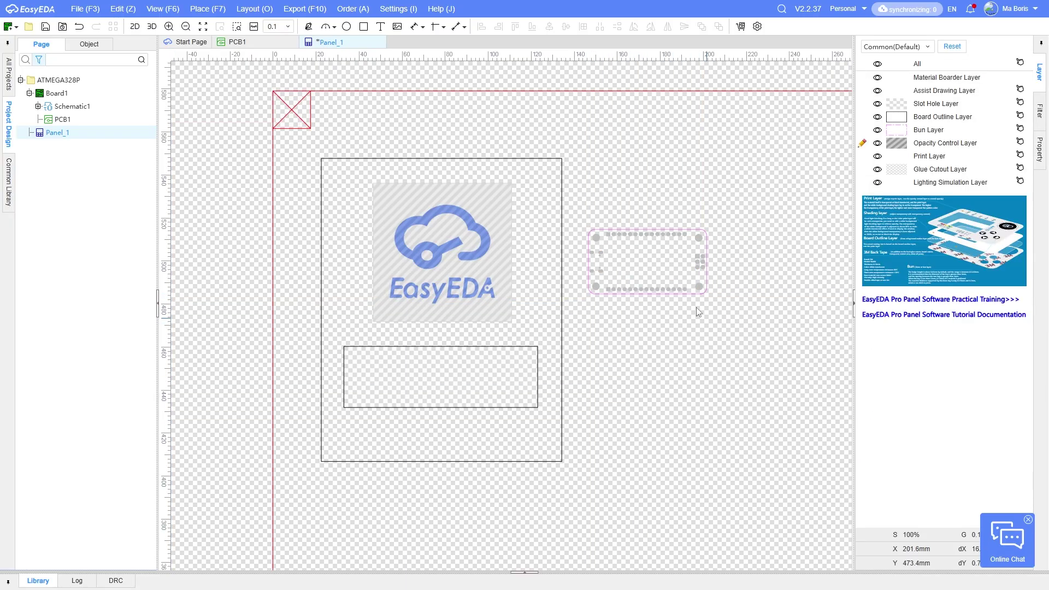
scroll(697, 309, up, 5)
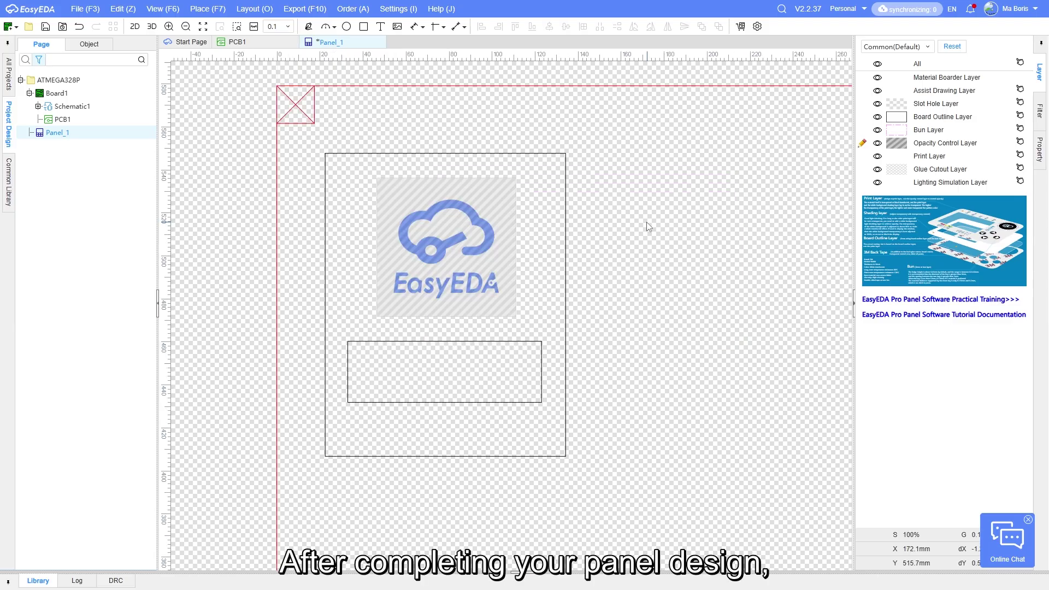
Step: Copy the whole front panel and place the first copy to the right of the original
click(349, 9)
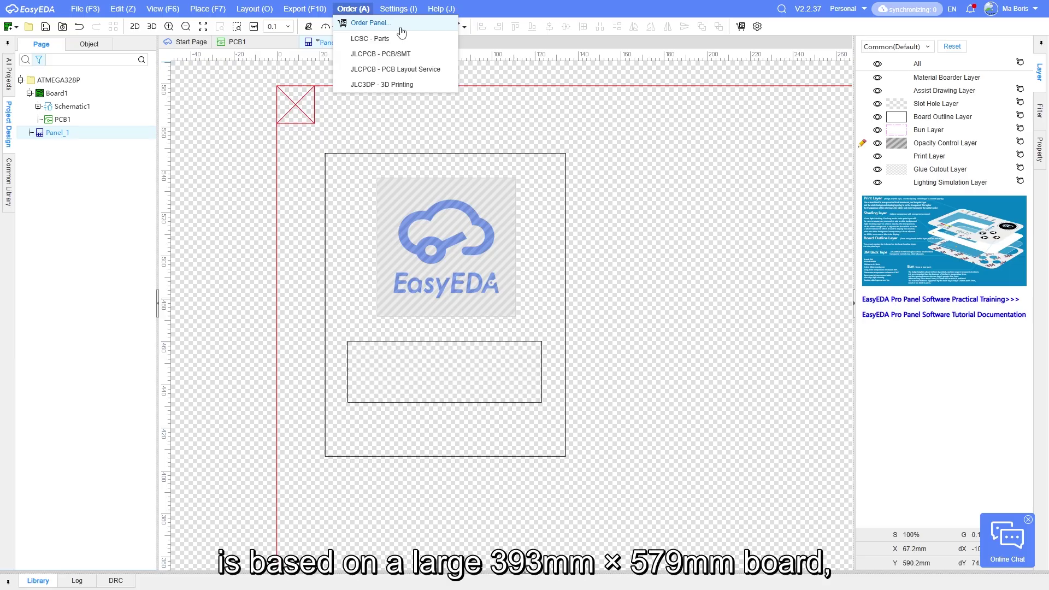
scroll(611, 362, down, 4)
drag(441, 224, 598, 431)
key(ctrl+c)
click(659, 389)
key(ctrl+v)
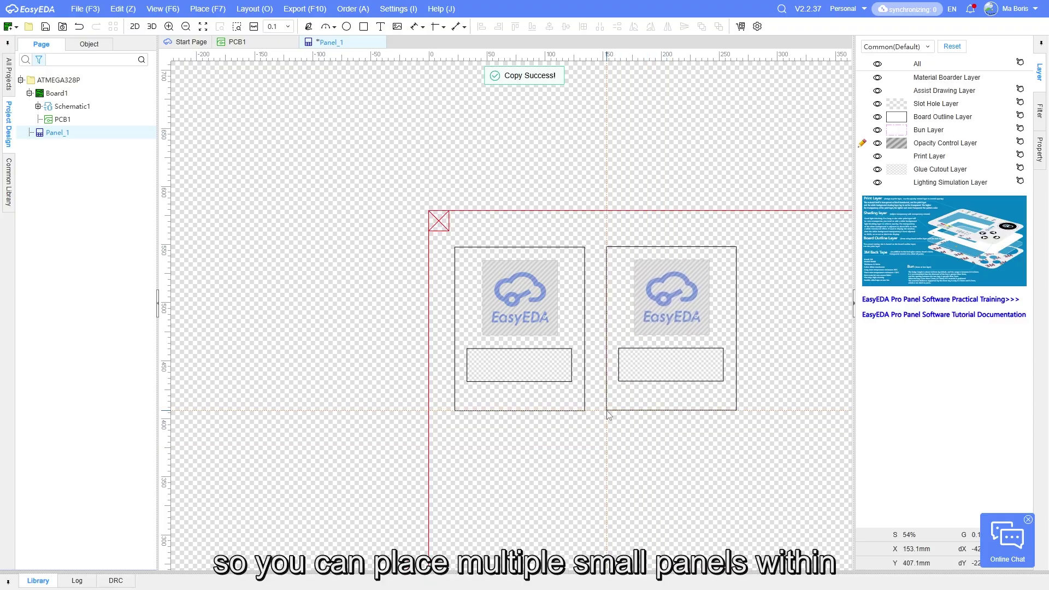
click(607, 411)
Step: Place two more copies below to complete the 2×2 grid, then inspect it in 3D
click(679, 450)
right_drag(746, 459, 633, 362)
key(ctrl+v)
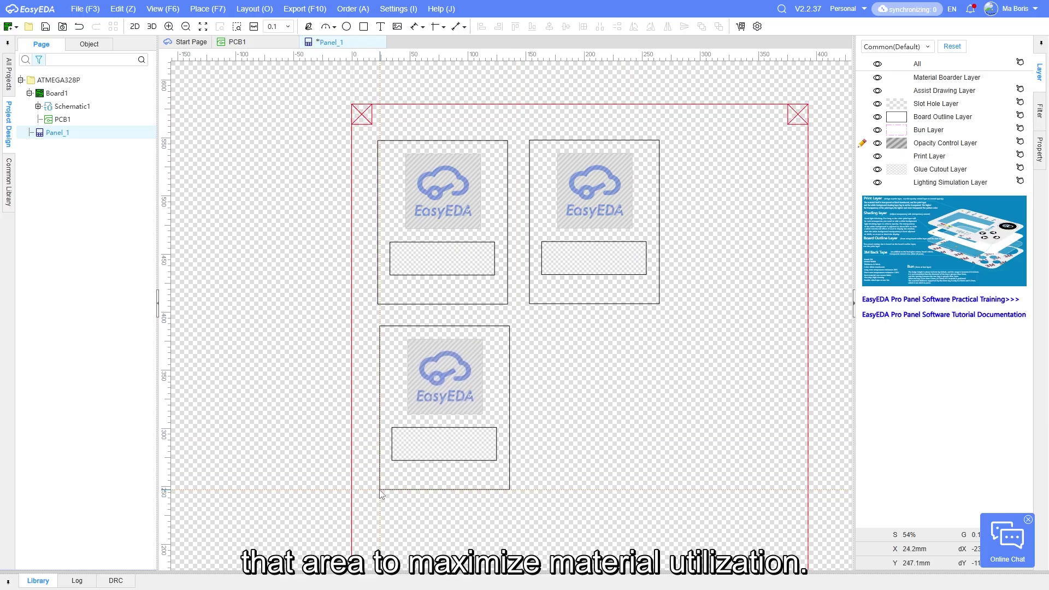
click(381, 491)
key(ctrl+v)
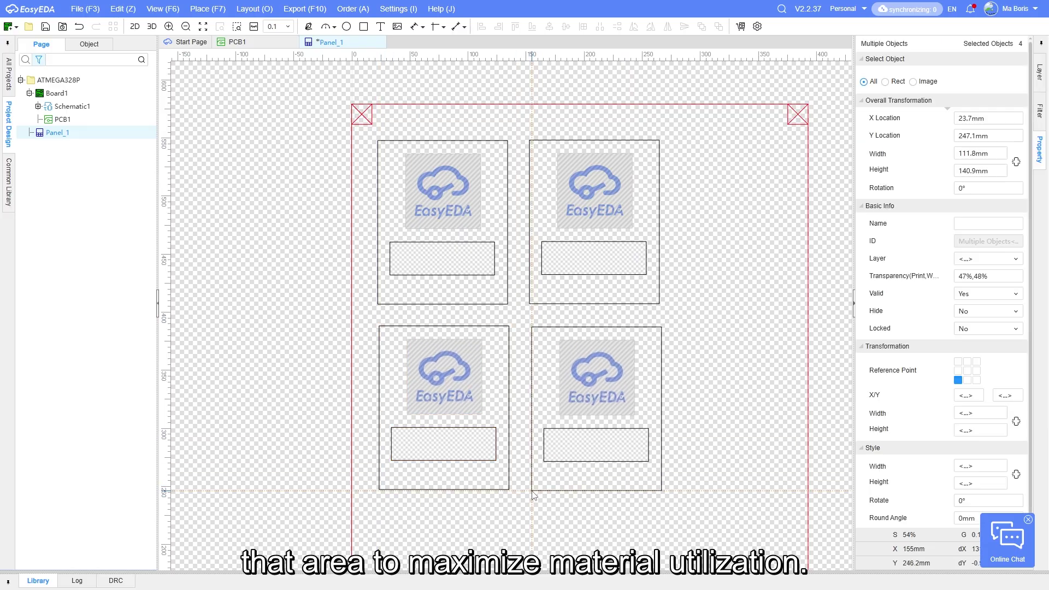
click(535, 493)
click(776, 435)
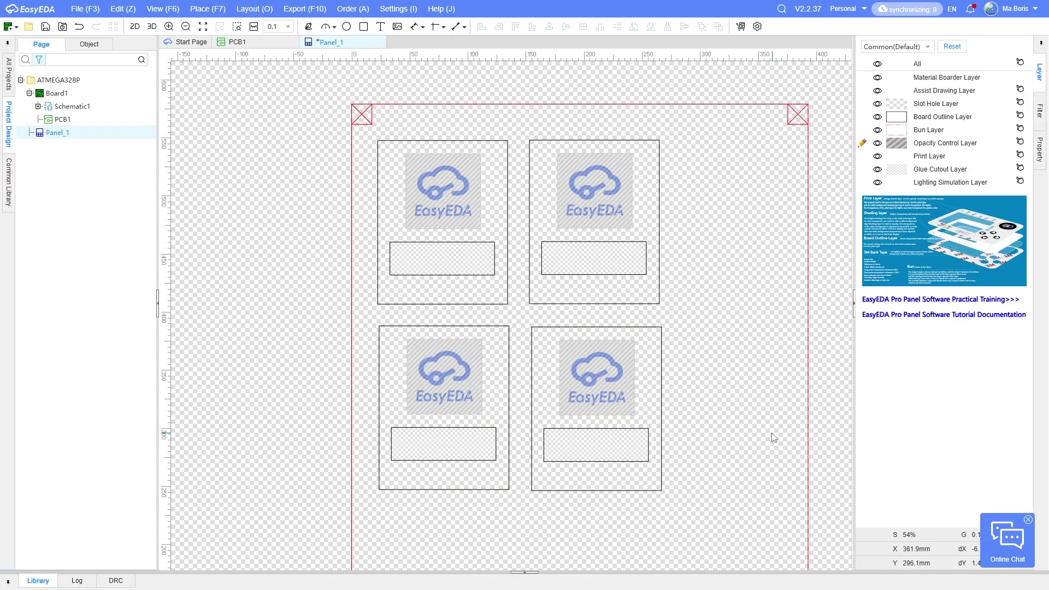
click(152, 27)
drag(352, 154, 532, 328)
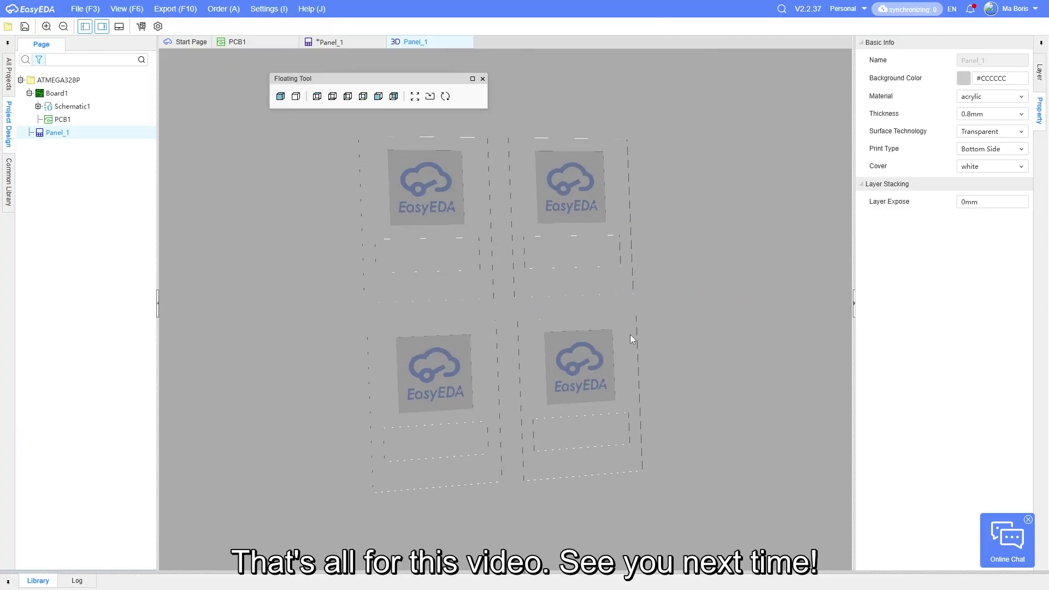